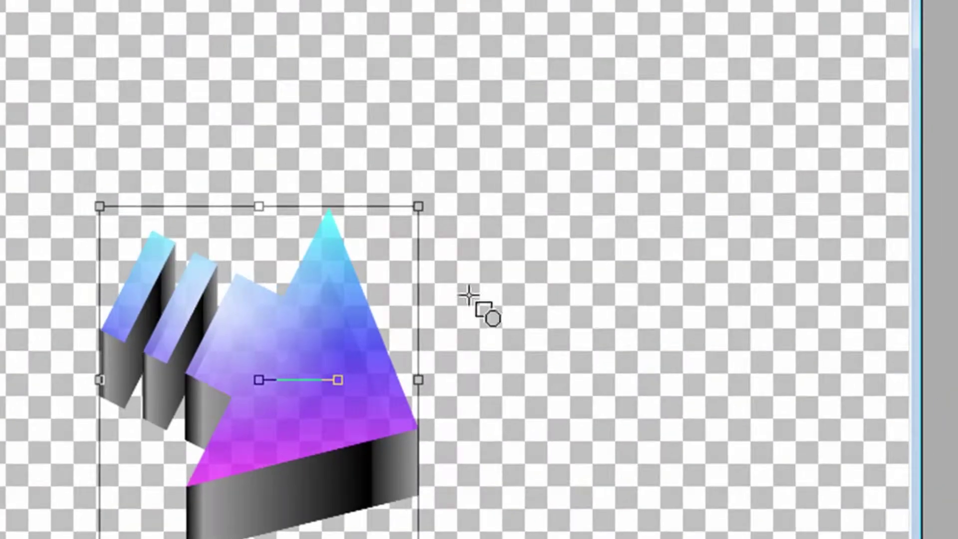
- Rotate the 3D arrow object so that it points straight down
{"action": "left_click_drag", "start_coordinate": [355, 364], "coordinate": [339, 403]}
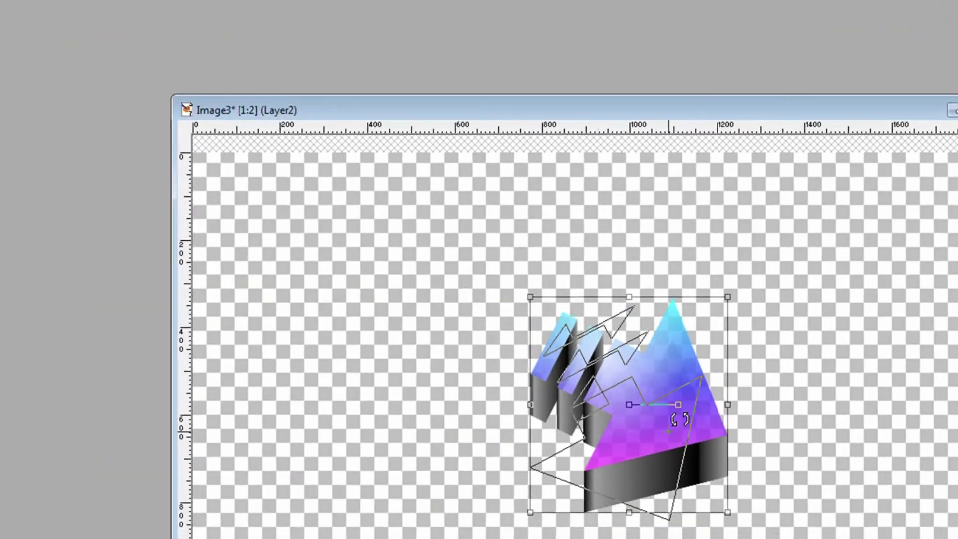
{"action": "left_click_drag", "start_coordinate": [680, 420], "coordinate": [699, 424]}
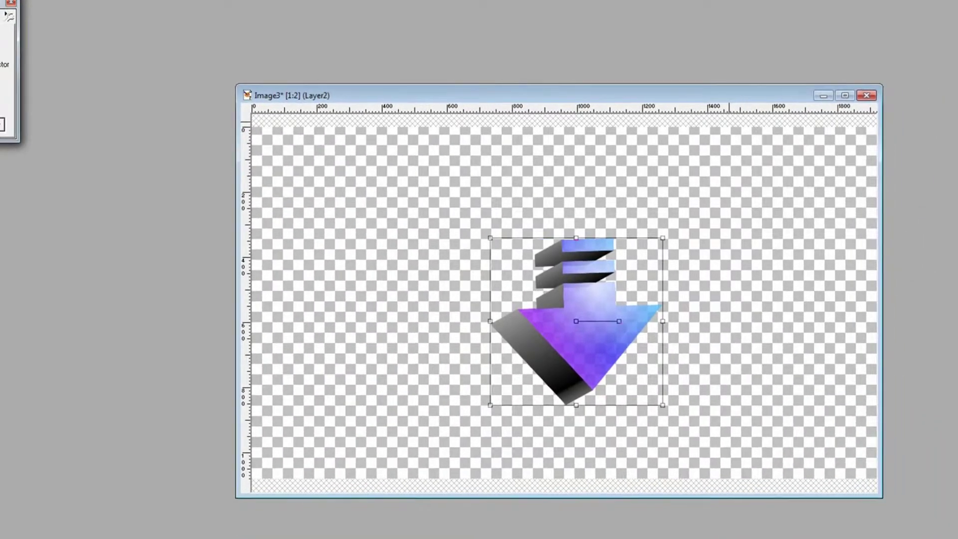
- Select the transparent area around the arrow and invert the selection so that only the arrow is selected
{"action": "key", "text": "m"}
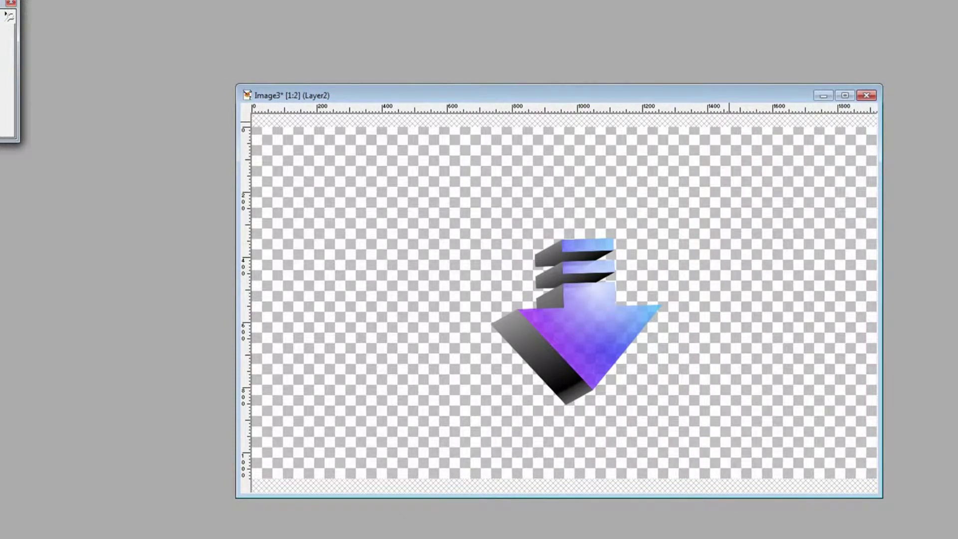
{"action": "left_click", "coordinate": [12, 3]}
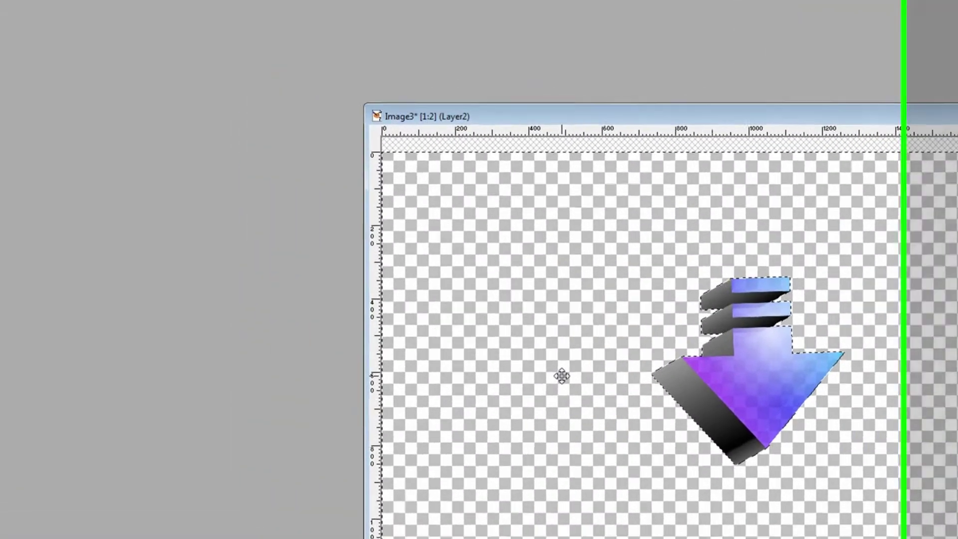
{"action": "left_click", "coordinate": [220, 0]}
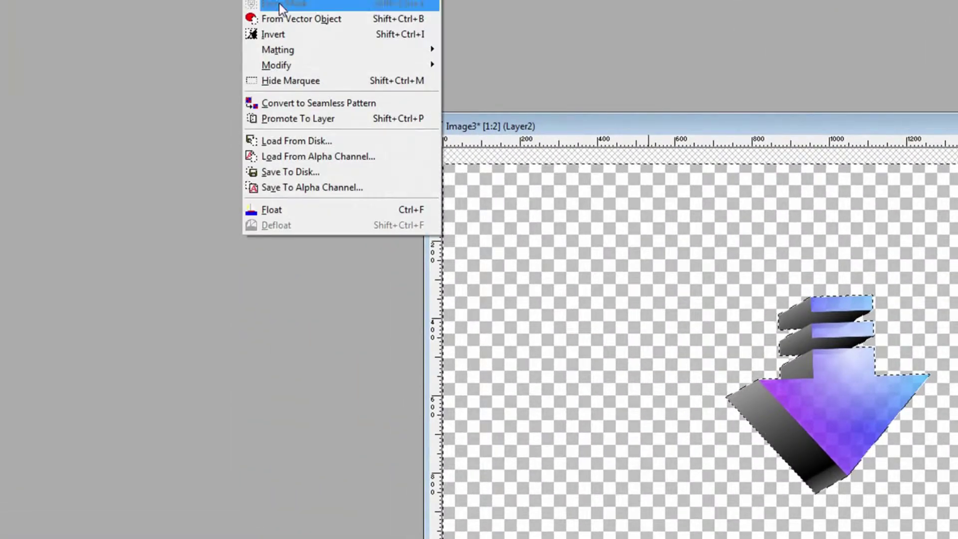
{"action": "left_click", "coordinate": [278, 35]}
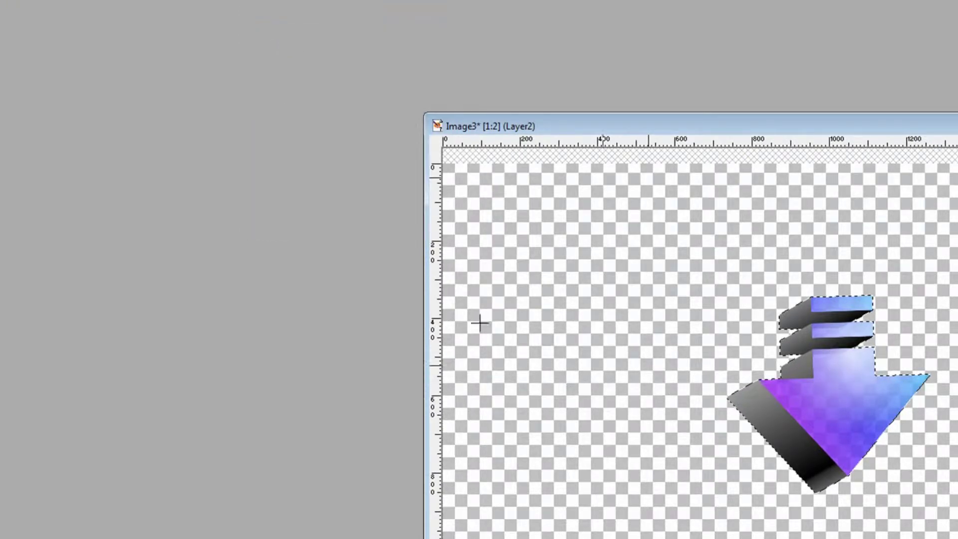
- Copy the selected arrow and paste it as a new image
{"action": "left_click", "coordinate": [15, 0]}
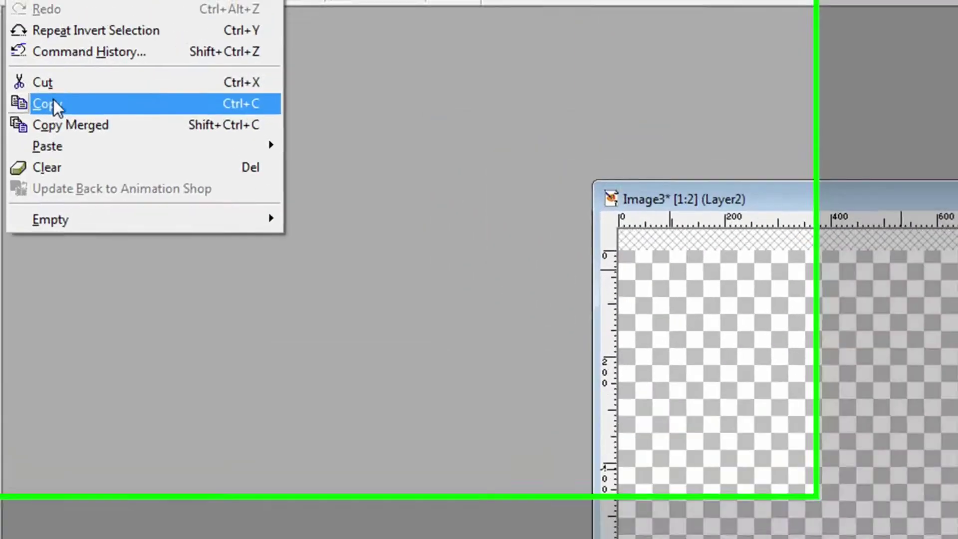
{"action": "left_click", "coordinate": [32, 58]}
{"action": "left_click", "coordinate": [15, 0]}
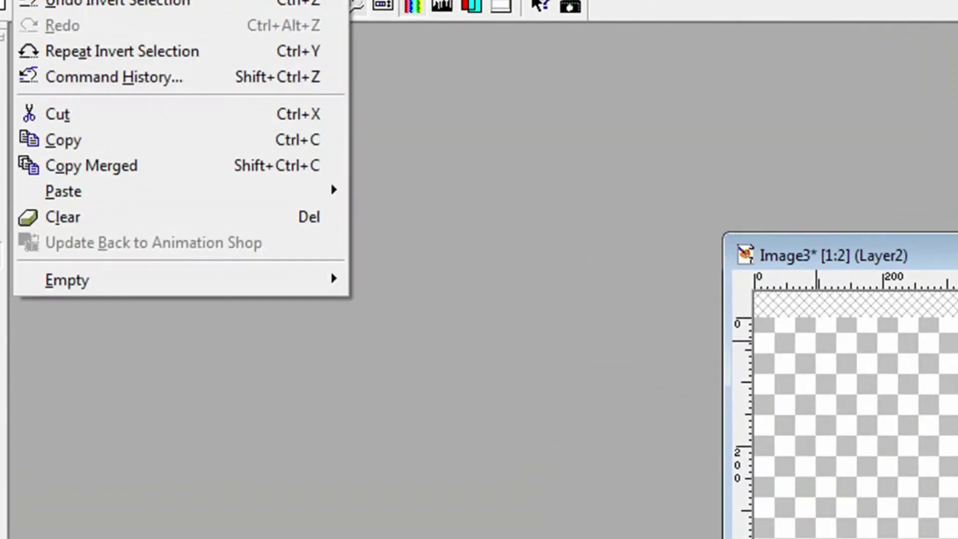
{"action": "mouse_move", "coordinate": [68, 196]}
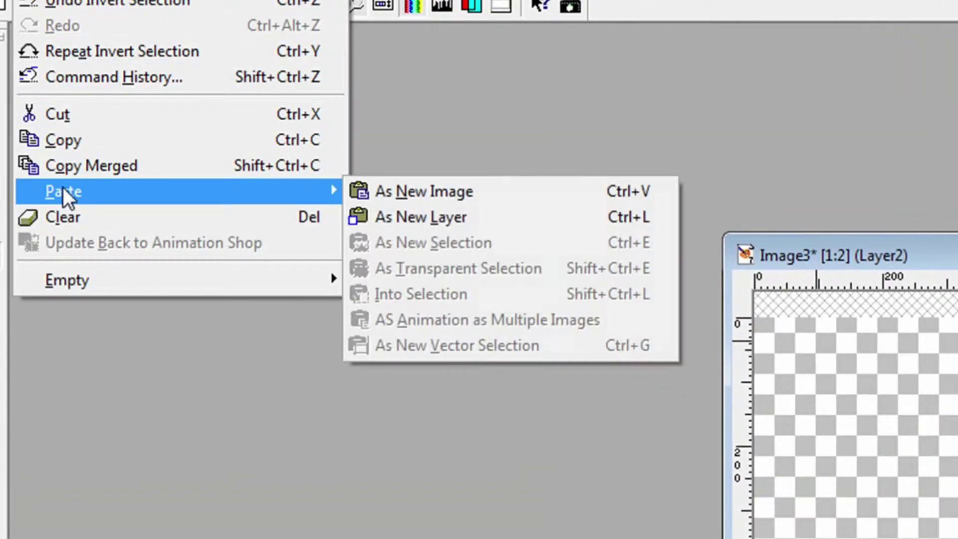
{"action": "left_click", "coordinate": [413, 197]}
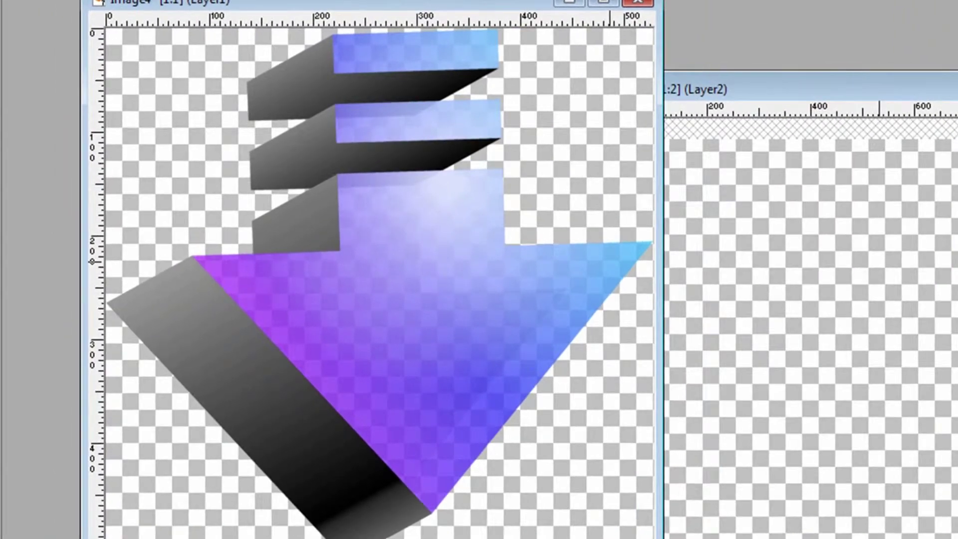
- Close the original Image3 document and keep the pasted arrow image open
{"action": "key", "text": "d"}
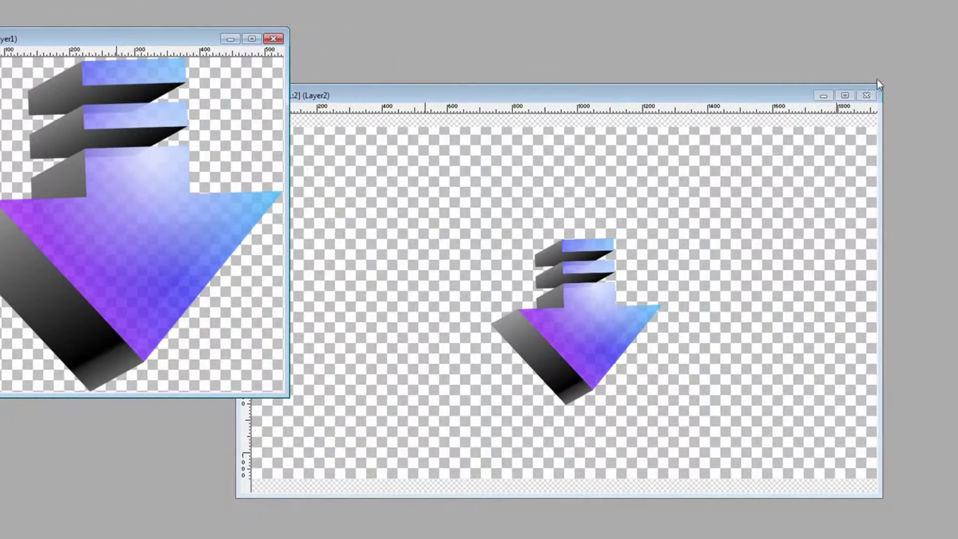
{"action": "left_click", "coordinate": [866, 95]}
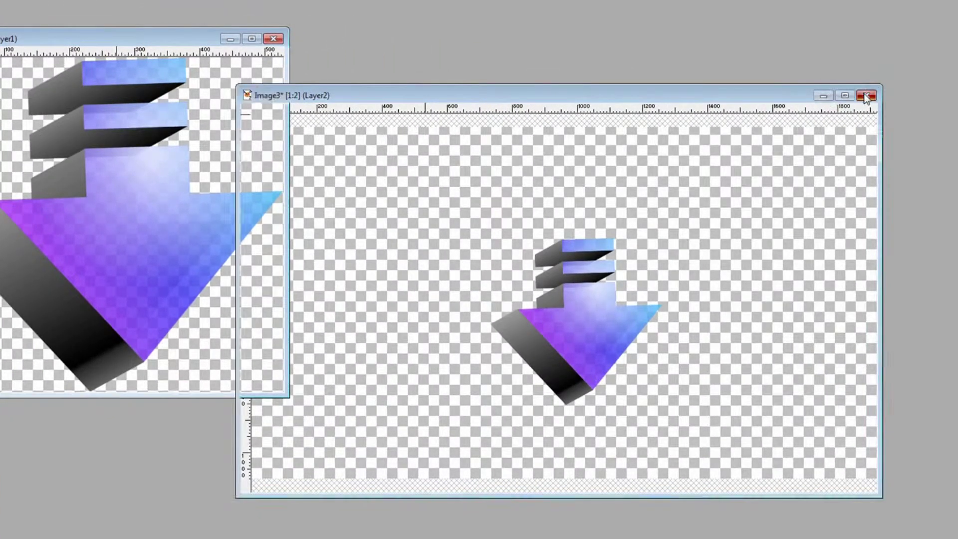
{"action": "left_click", "coordinate": [509, 307]}
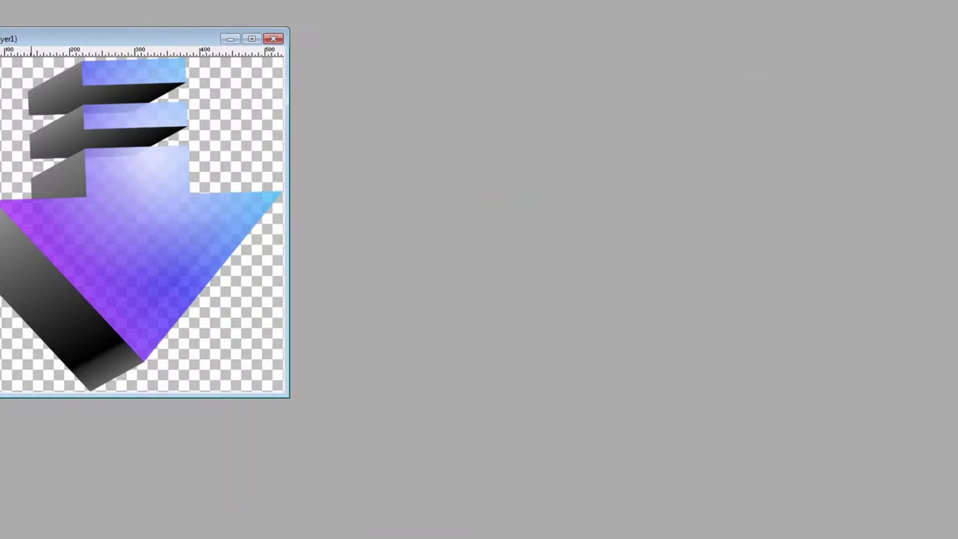
- Save the arrow image in Portable Network Graphics format over the existing Arrow file, and close the image
{"action": "key", "text": "ctrl+s"}
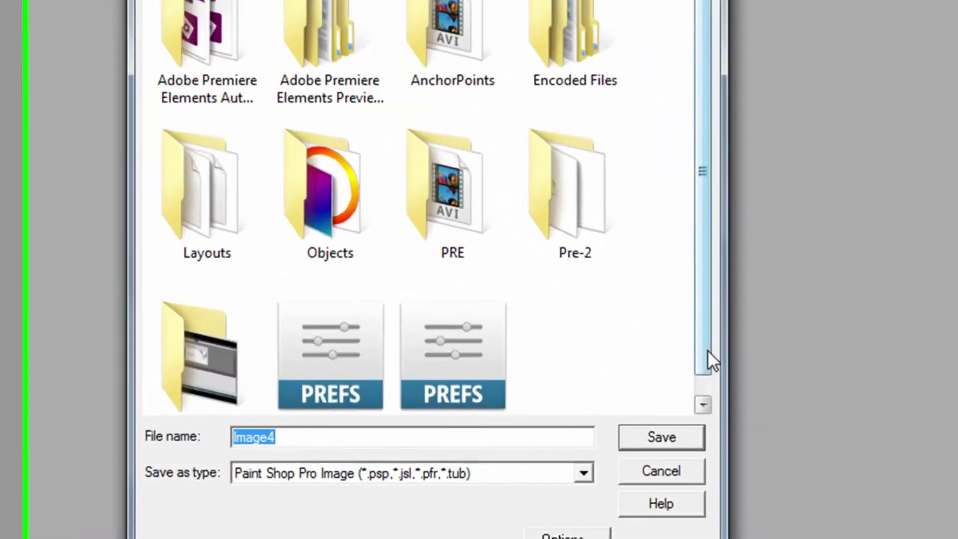
{"action": "scroll", "coordinate": [898, 407], "scroll_direction": "down", "scroll_amount": 1}
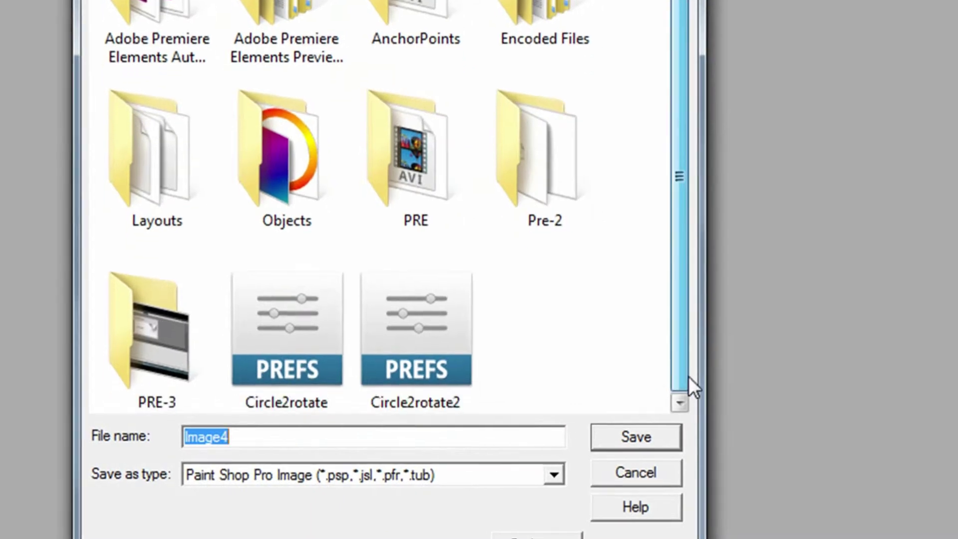
{"action": "left_click", "coordinate": [553, 474]}
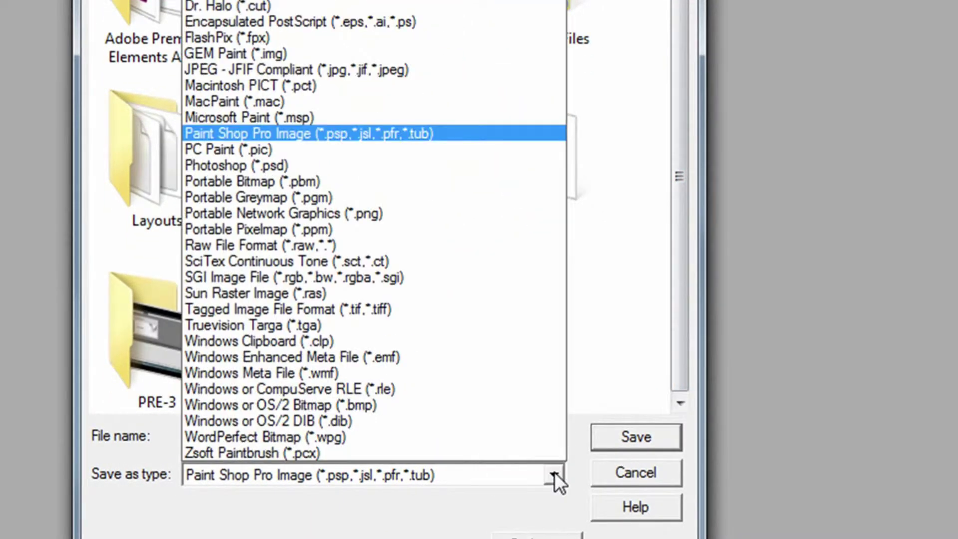
{"action": "left_click", "coordinate": [410, 213]}
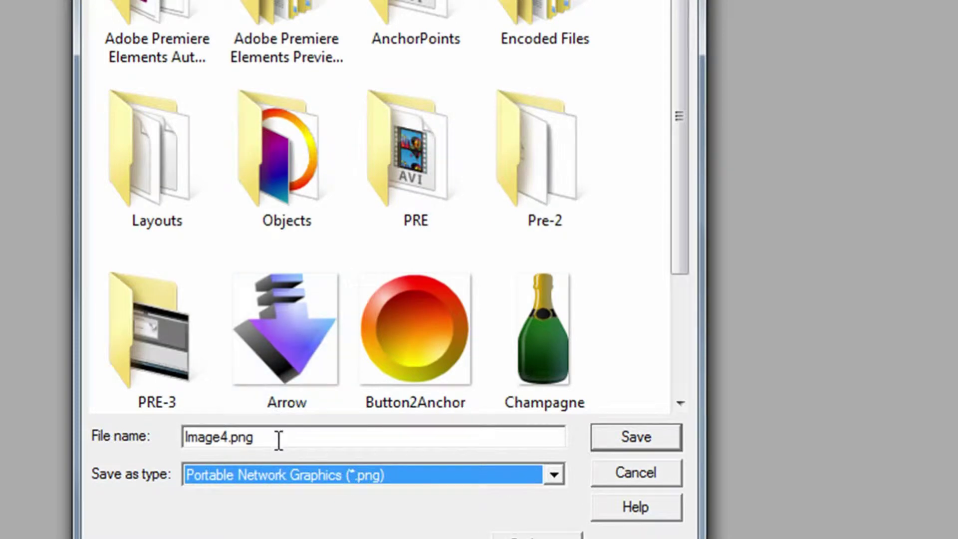
{"action": "left_click", "coordinate": [313, 373]}
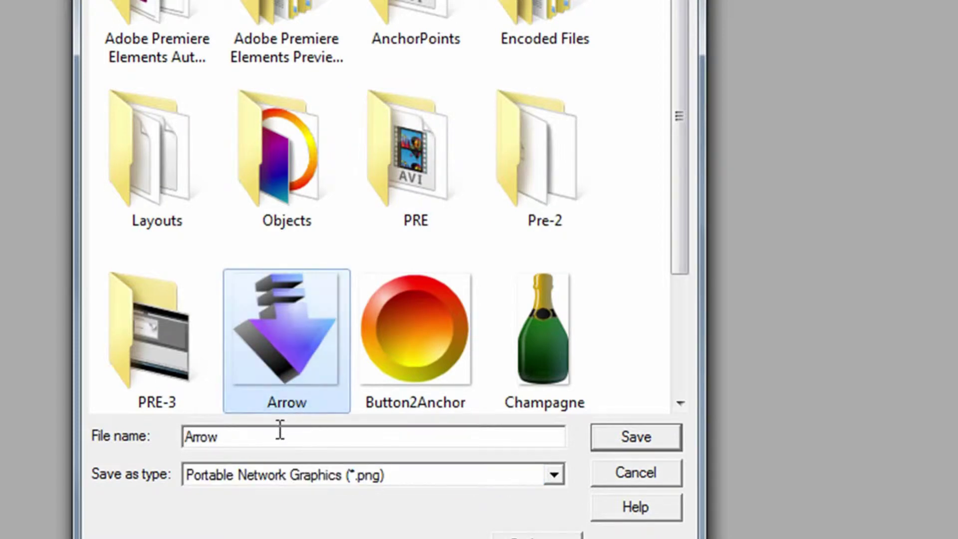
{"action": "left_click", "coordinate": [671, 436]}
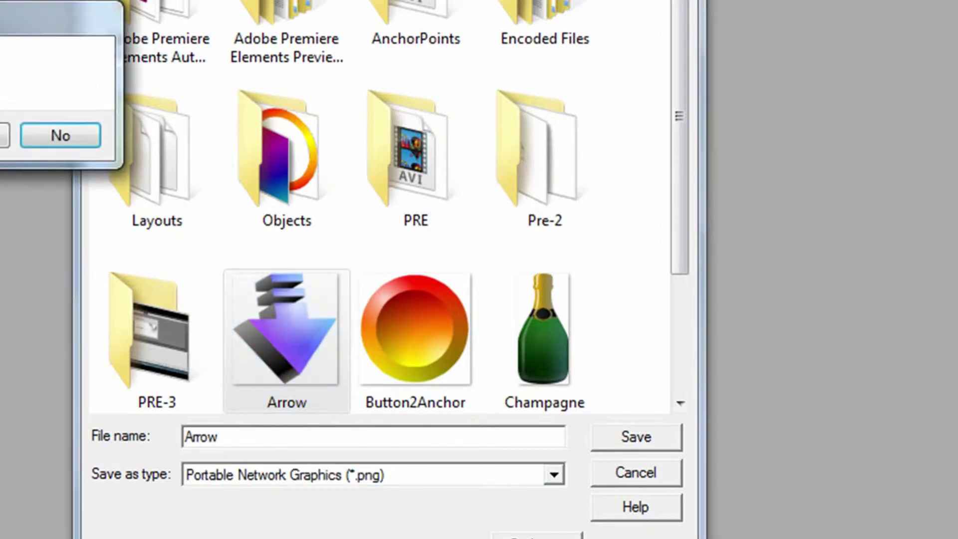
{"action": "left_click", "coordinate": [4, 135]}
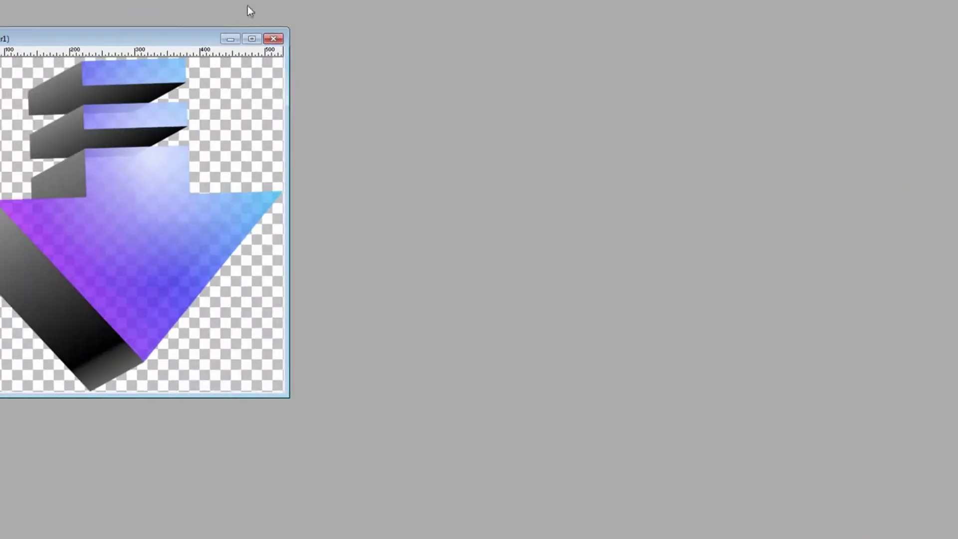
{"action": "left_click", "coordinate": [274, 39]}
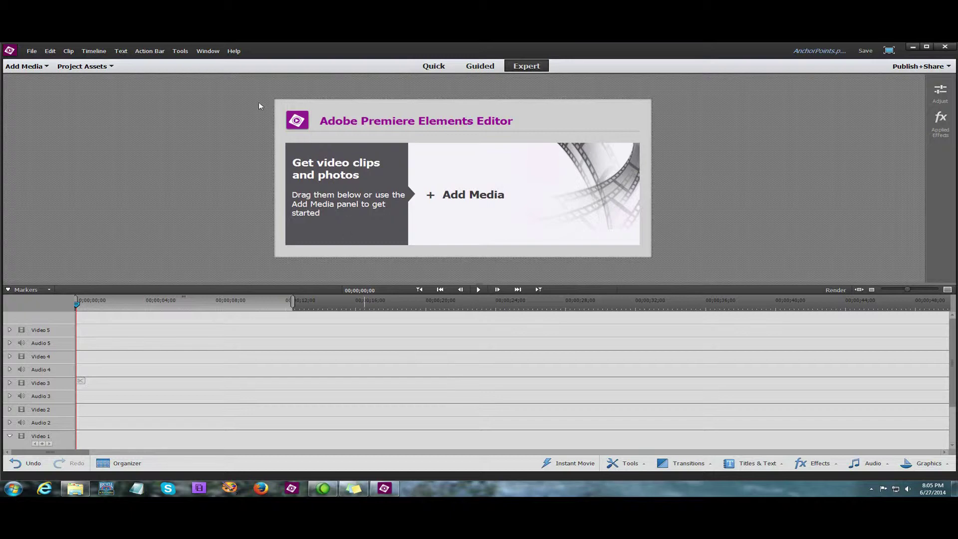
- In Adobe Premiere Elements, import Background.jpg, Circle.png and Circle-2.png from the Objects folder into the project assets
{"action": "left_click", "coordinate": [111, 67]}
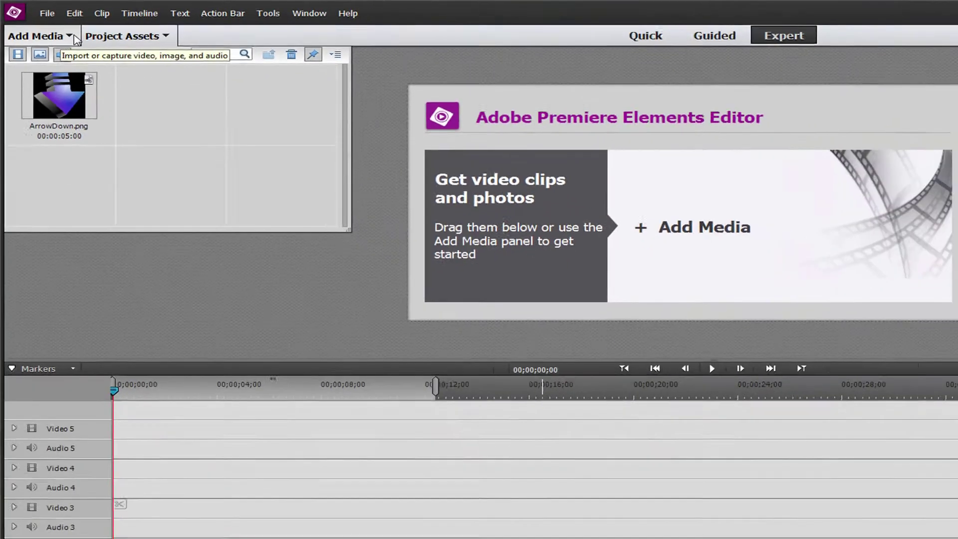
{"action": "left_click", "coordinate": [124, 64]}
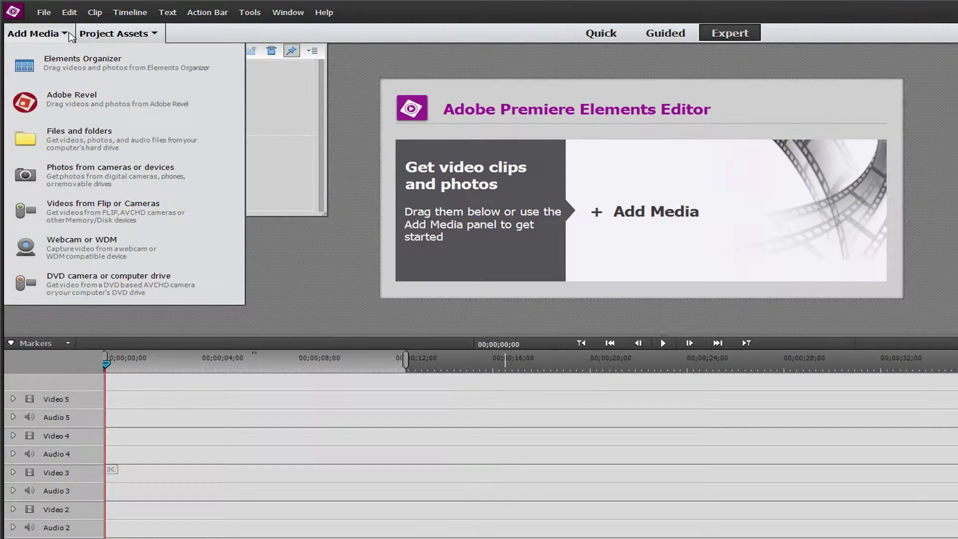
{"action": "left_click", "coordinate": [33, 142]}
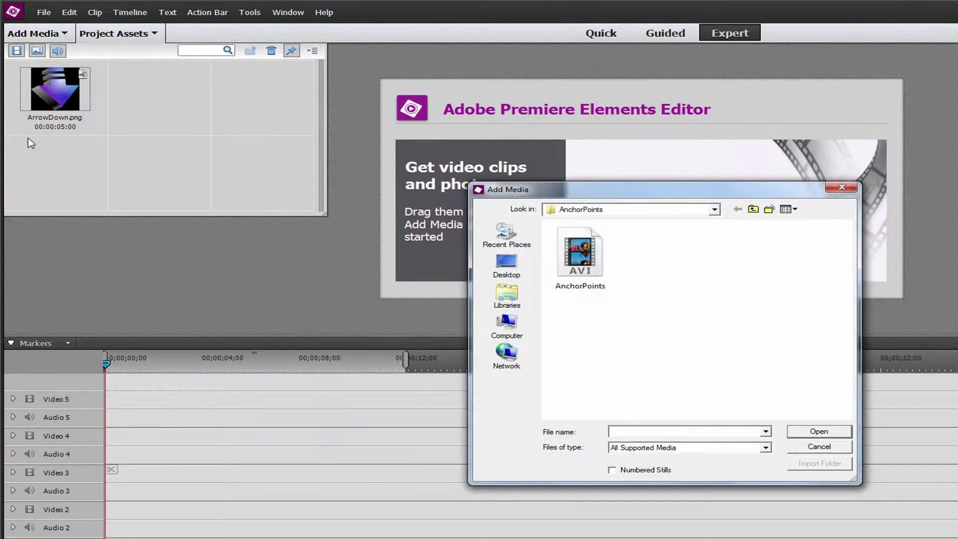
{"action": "left_click", "coordinate": [755, 210]}
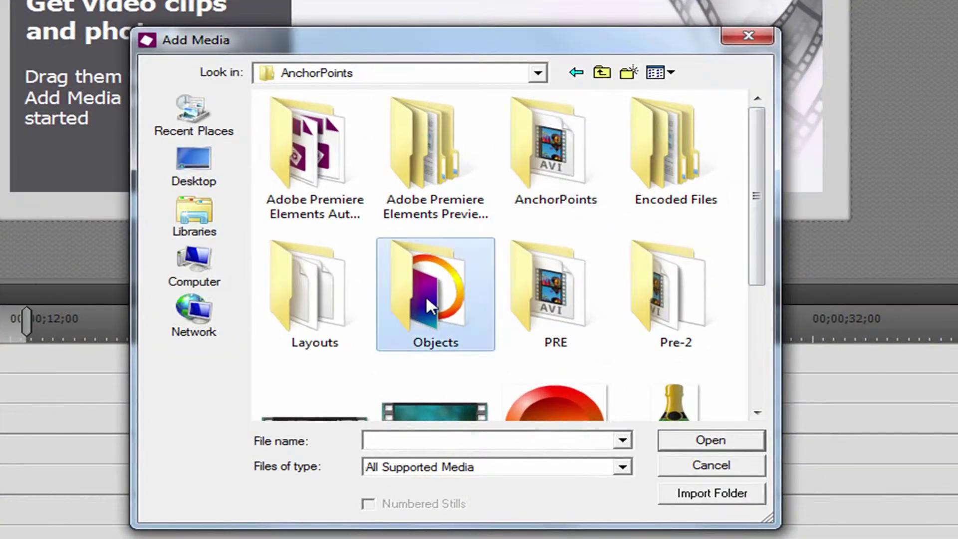
{"action": "double_click", "coordinate": [426, 295]}
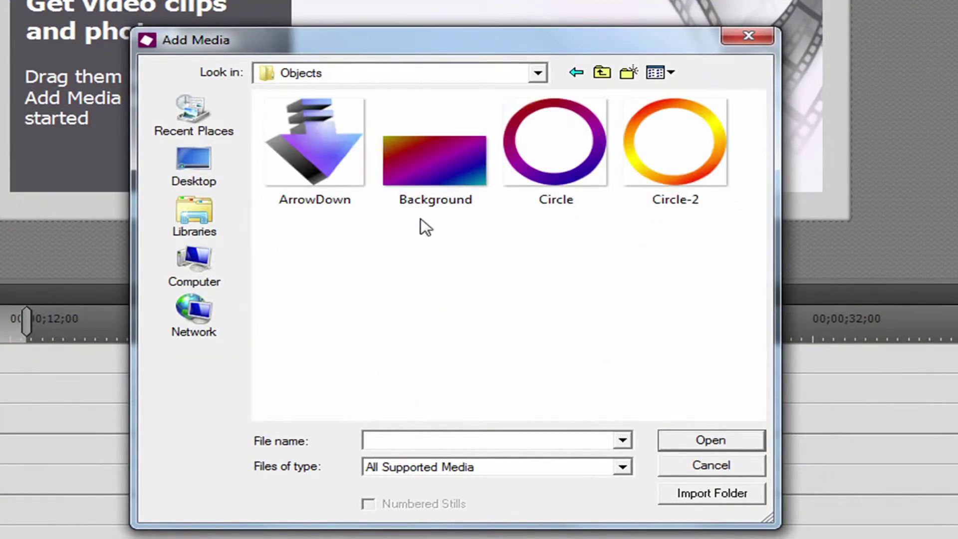
{"action": "left_click", "coordinate": [425, 164]}
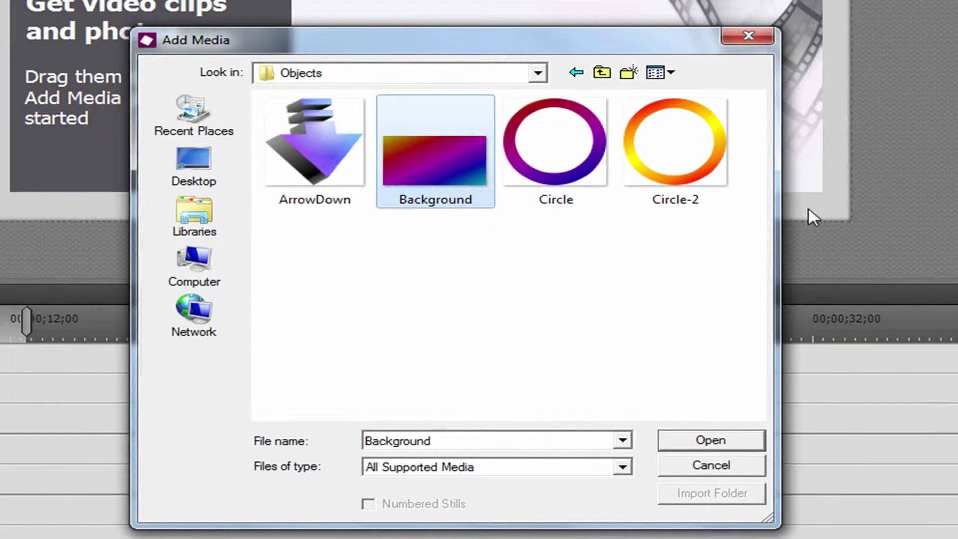
{"action": "left_click", "coordinate": [705, 149], "text": "shift"}
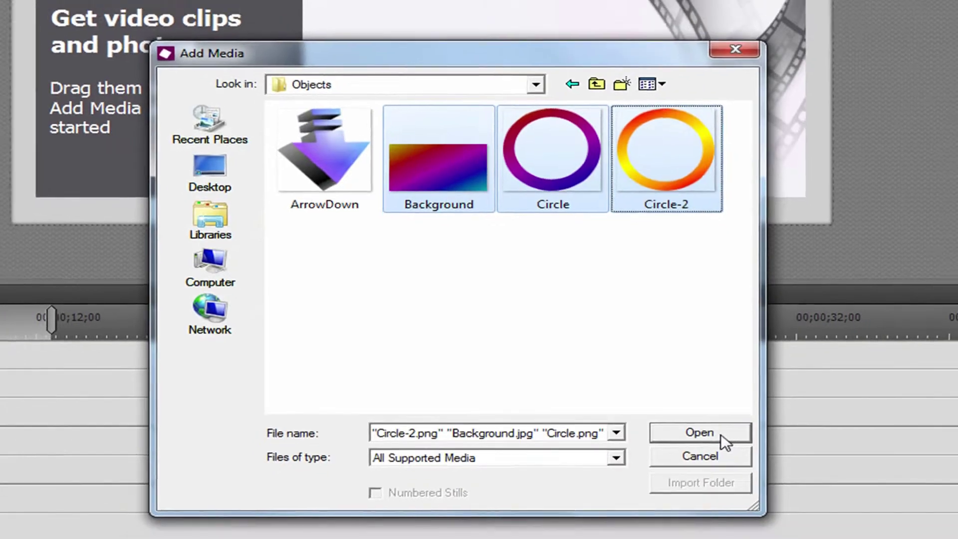
{"action": "left_click", "coordinate": [712, 441]}
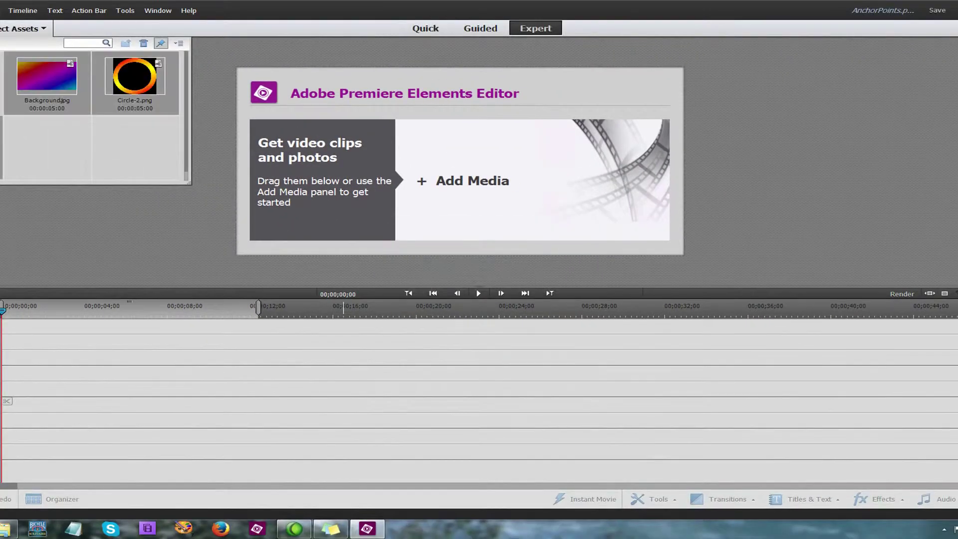
- Place Background.jpg at the start of the Video 1 track and extend the clip to about 10 seconds
{"action": "left_click", "coordinate": [70, 164]}
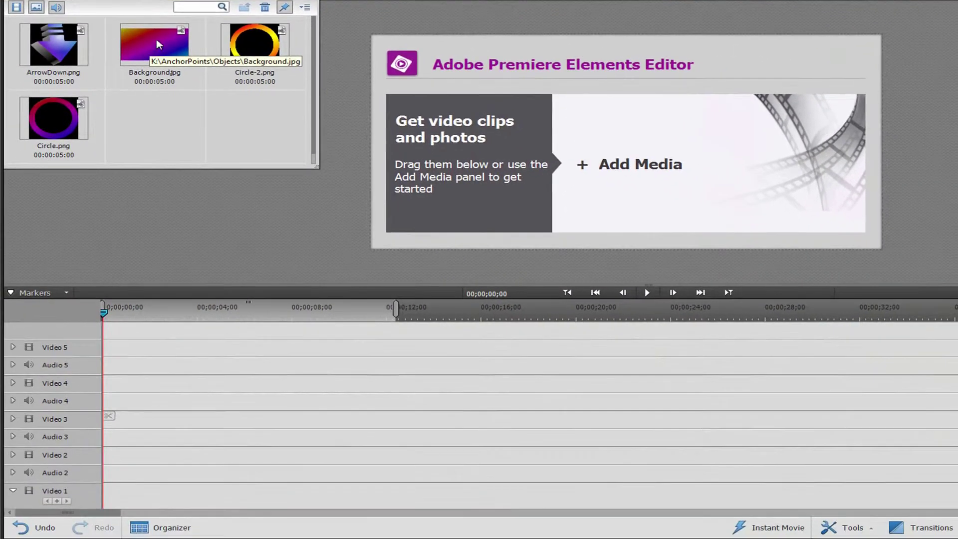
{"action": "left_click_drag", "start_coordinate": [161, 65], "coordinate": [335, 500]}
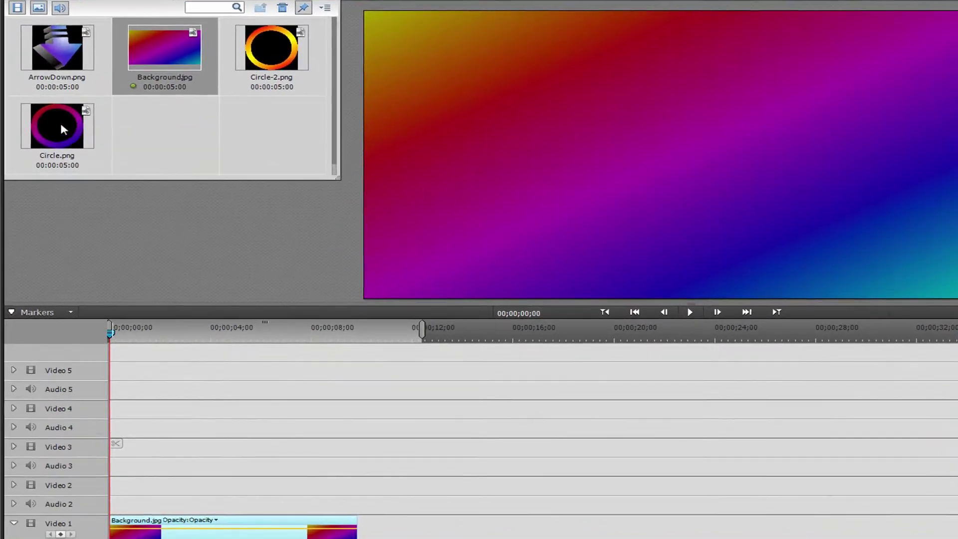
- Place Circle.png at the start of the Video 2 track and extend it to the end of the background clip
{"action": "left_click_drag", "start_coordinate": [1, 141], "coordinate": [31, 441]}
{"action": "left_click_drag", "start_coordinate": [142, 490], "coordinate": [111, 499]}
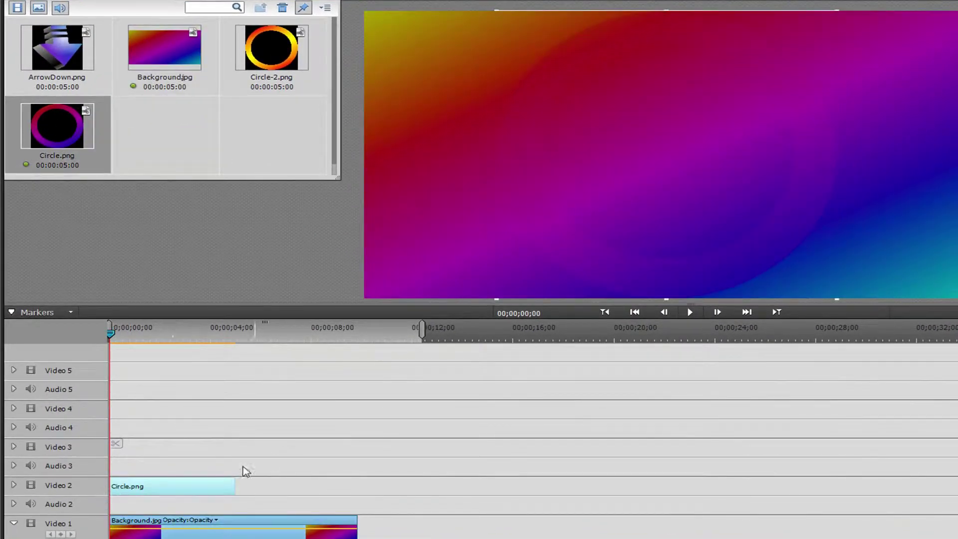
{"action": "left_click_drag", "start_coordinate": [233, 487], "coordinate": [363, 504]}
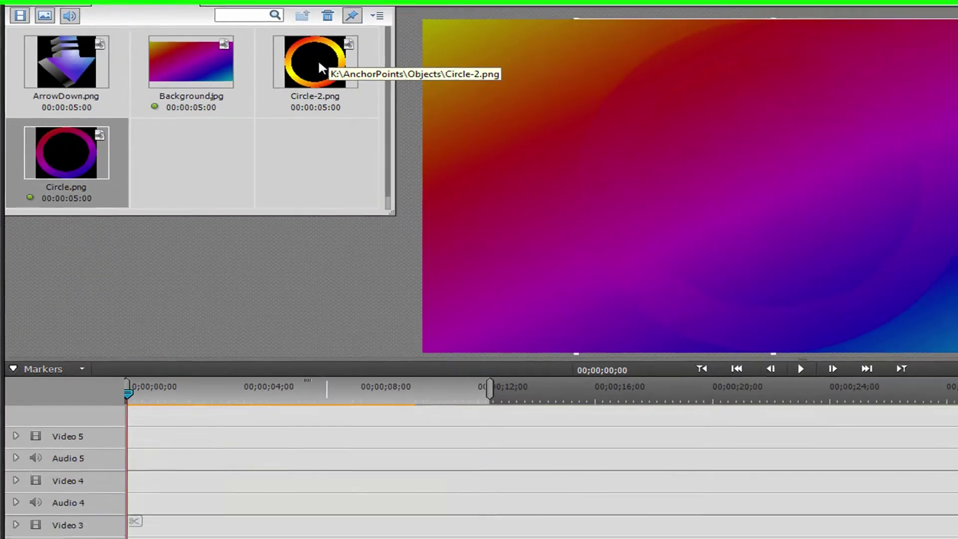
- Place Circle-2.png at the start of the Video 3 track and extend it to match the clips below
{"action": "left_click", "coordinate": [529, 155]}
{"action": "left_click_drag", "start_coordinate": [263, 362], "coordinate": [115, 509]}
{"action": "left_click_drag", "start_coordinate": [260, 494], "coordinate": [404, 513]}
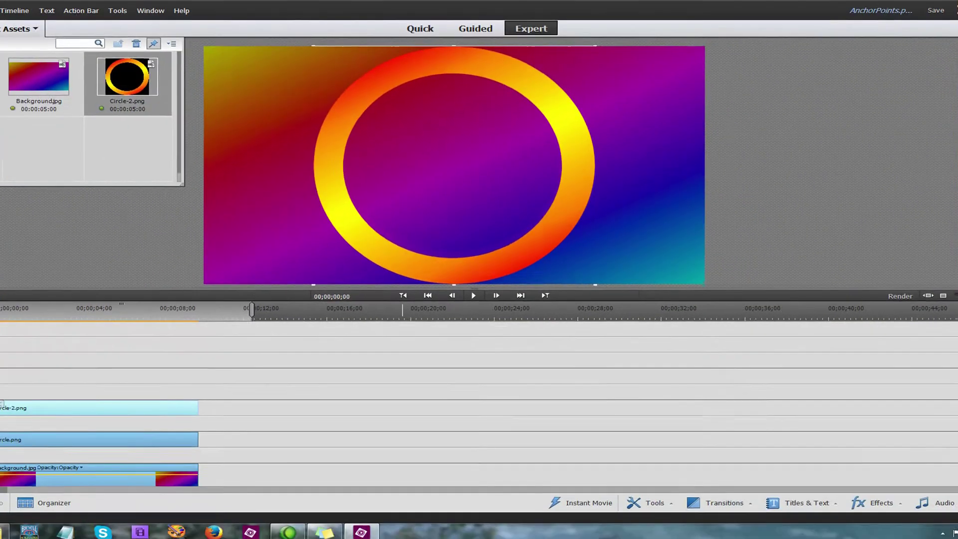
- Reduce the Scale in the Motion effect of the Circle-2.png clip so its ring appears smaller in the frame
{"action": "left_click", "coordinate": [808, 94]}
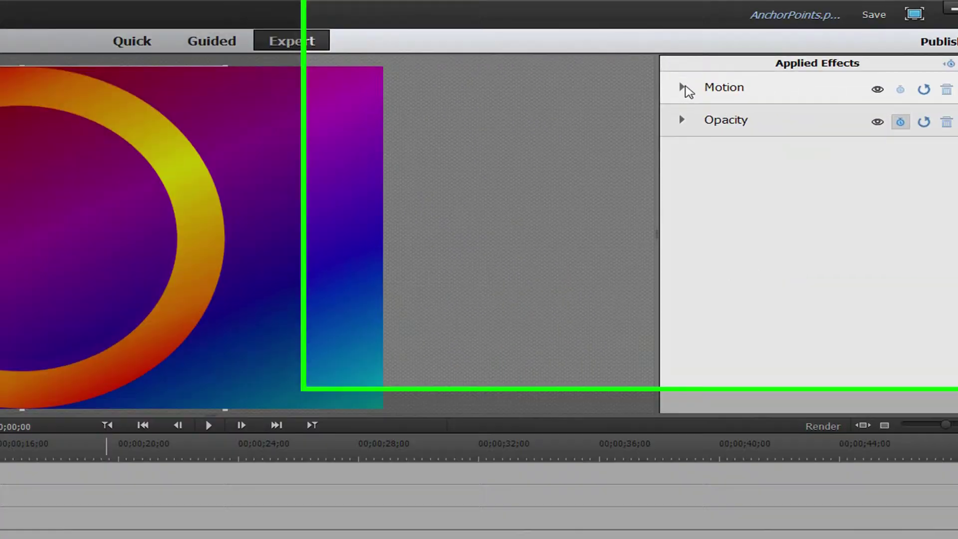
{"action": "left_click", "coordinate": [802, 61]}
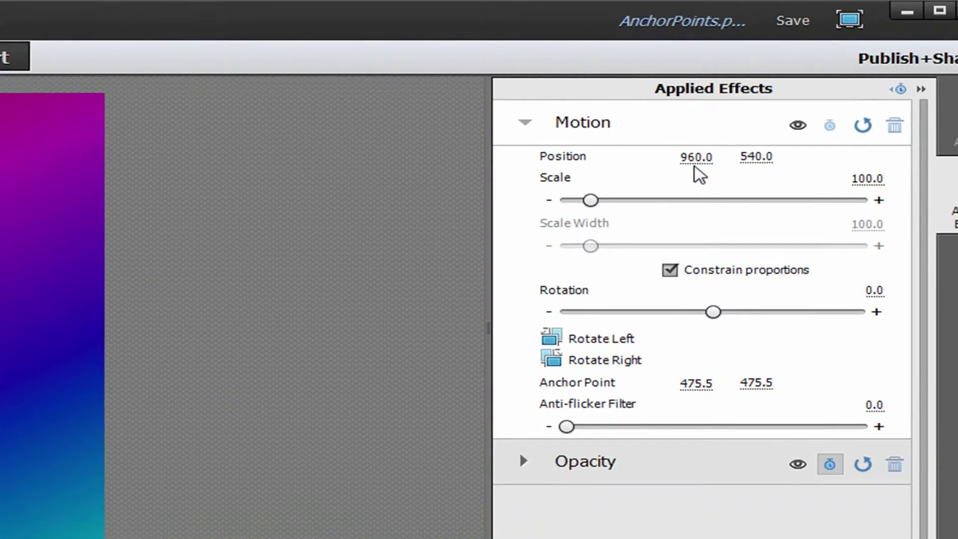
{"action": "left_click", "coordinate": [869, 179]}
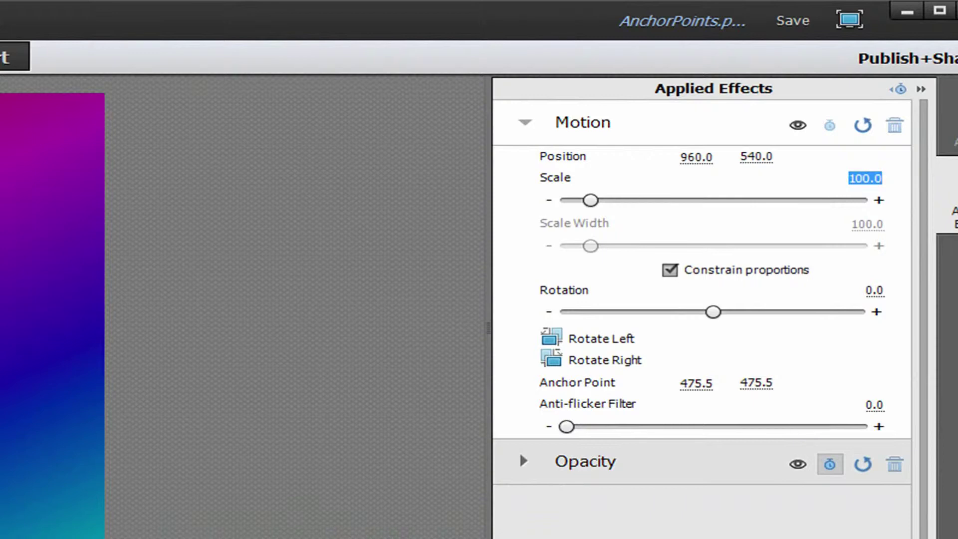
{"action": "key", "text": "BackSpace"}
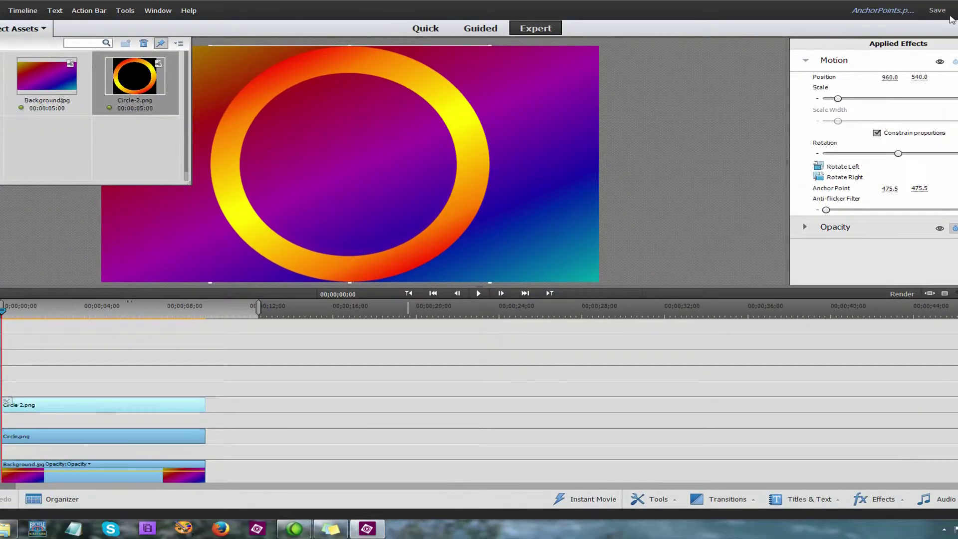
{"action": "key", "text": "Return"}
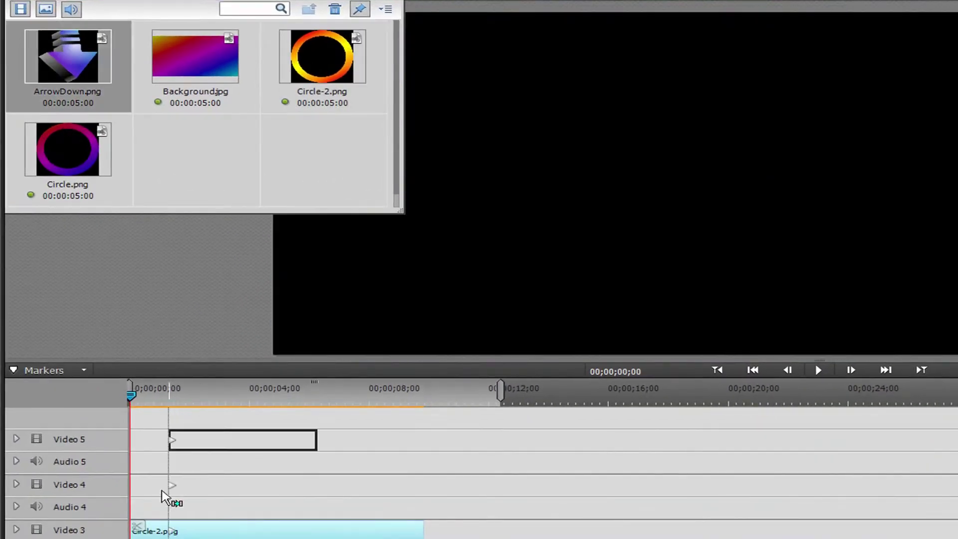
- Place ArrowDown.png at the start of the Video 4 track and extend it to match the clips below
{"action": "left_click_drag", "start_coordinate": [163, 496], "coordinate": [128, 507]}
{"action": "left_click_drag", "start_coordinate": [322, 507], "coordinate": [424, 506]}
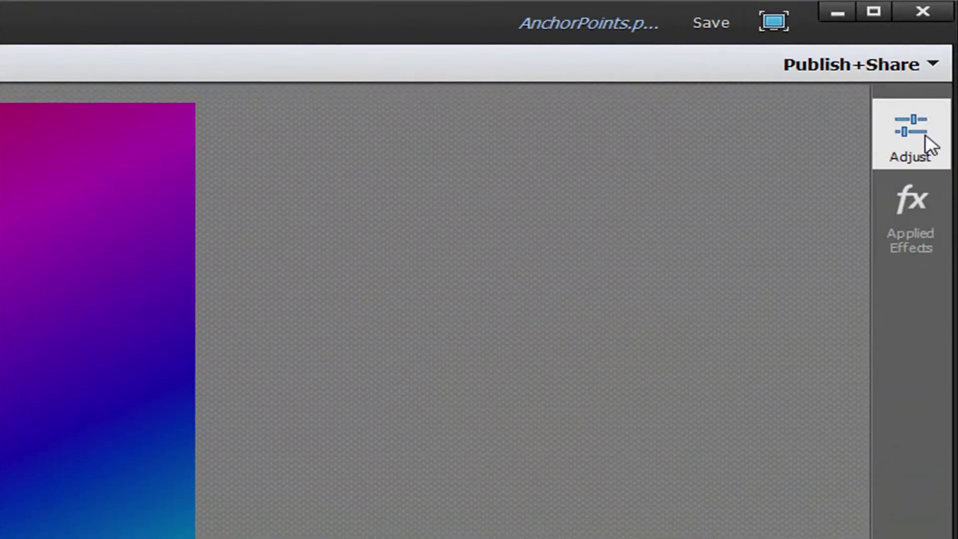
- Set the Scale of the ArrowDown.png clip to 17 in its Motion effect
{"action": "left_click", "coordinate": [911, 205]}
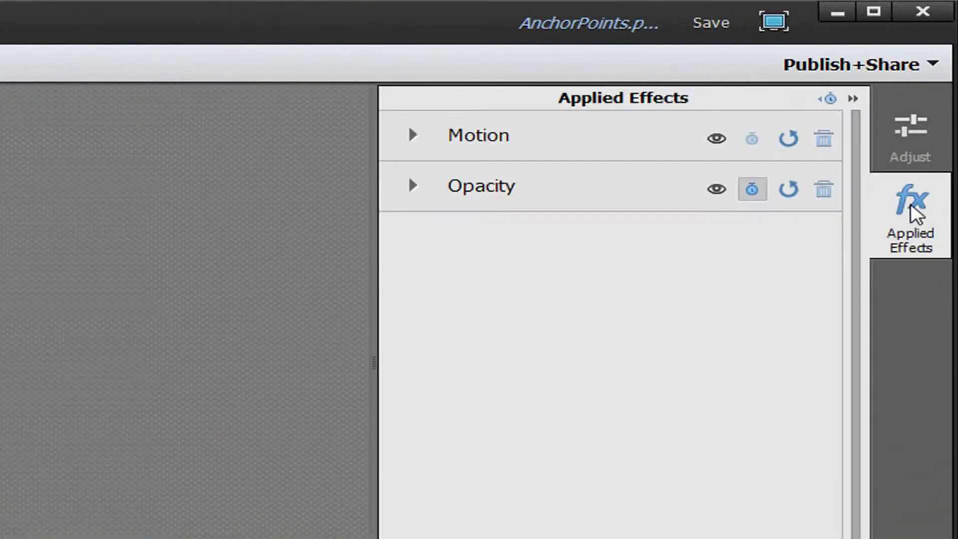
{"action": "left_click", "coordinate": [409, 136]}
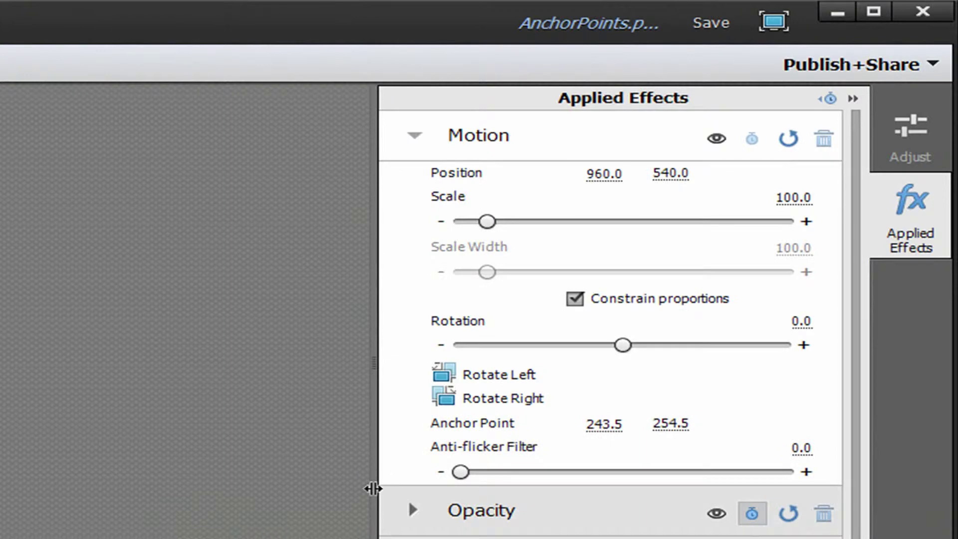
{"action": "left_click", "coordinate": [793, 197]}
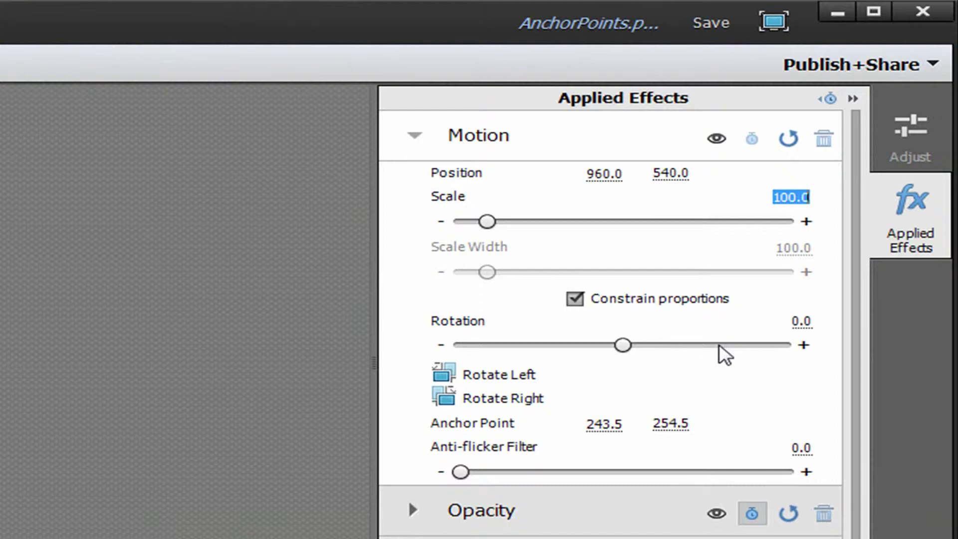
{"action": "type", "text": "17"}
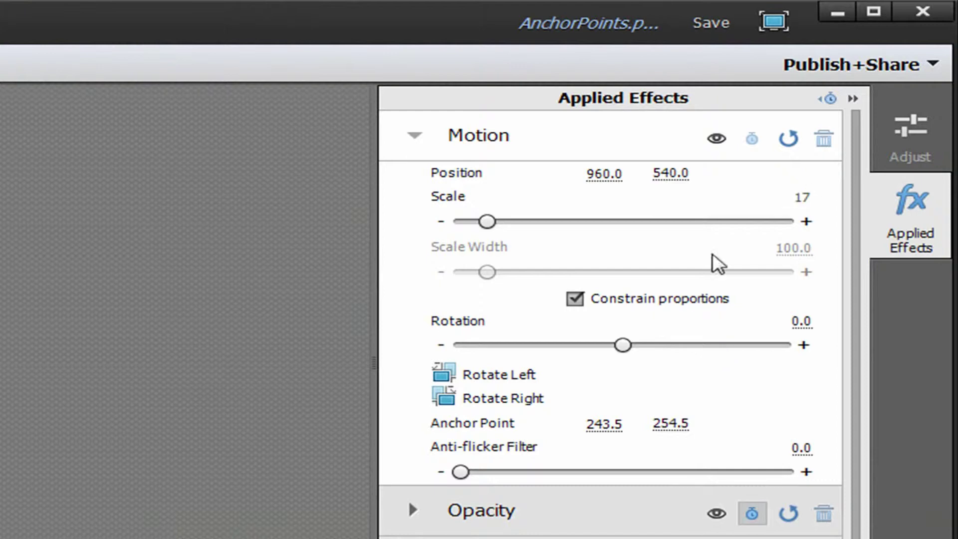
{"action": "key", "text": "Return"}
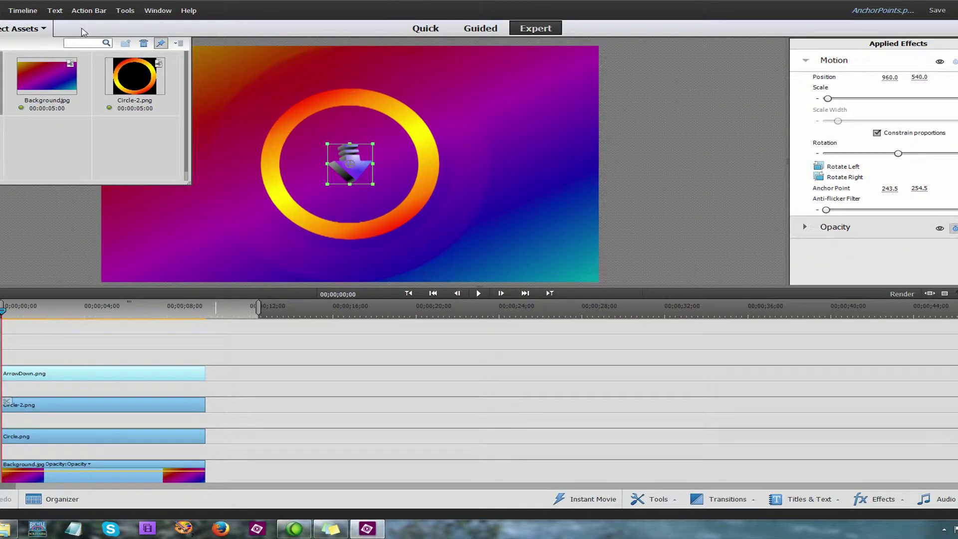
- Close the project assets, show the keyframe controls and turn on Motion animation for ArrowDown.png at the start of the clip
{"action": "left_click", "coordinate": [1, 32]}
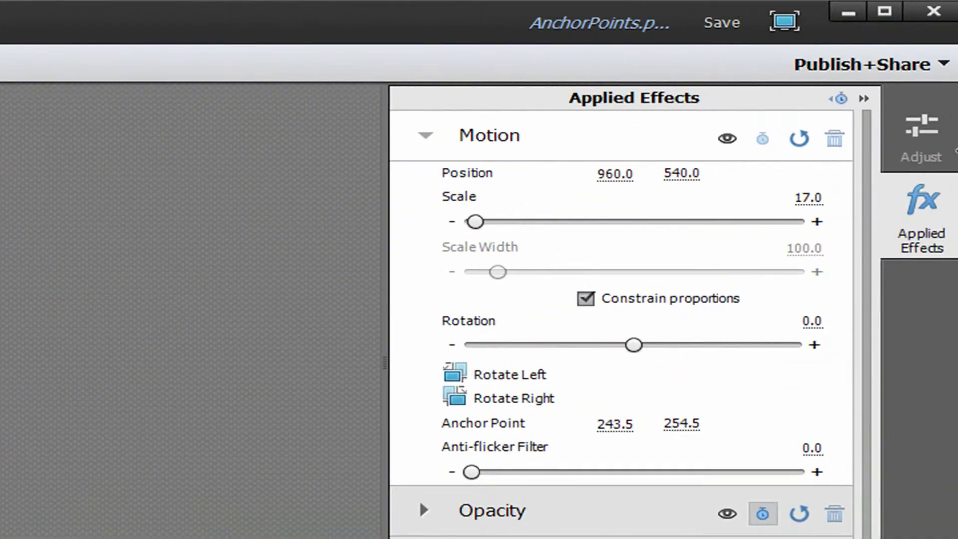
{"action": "left_click", "coordinate": [829, 100]}
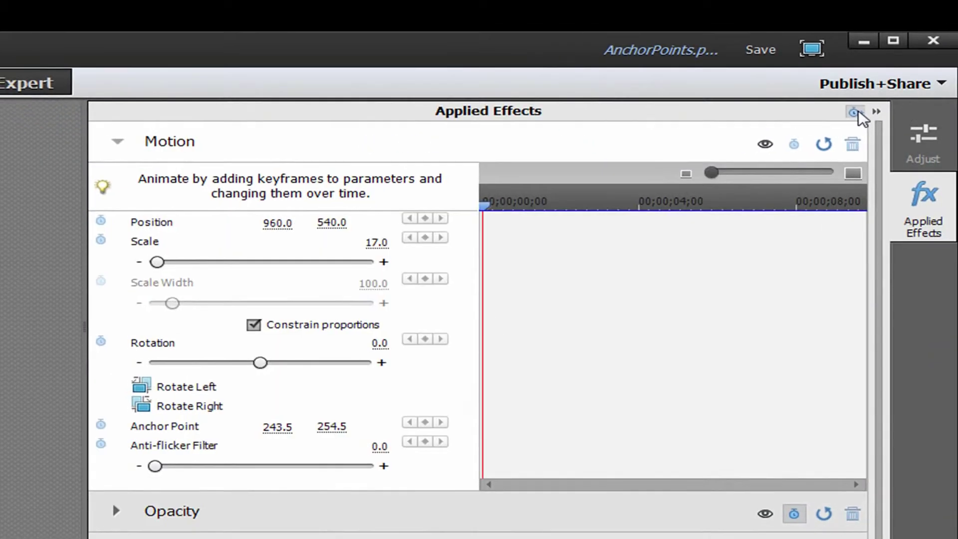
{"action": "left_click", "coordinate": [794, 146]}
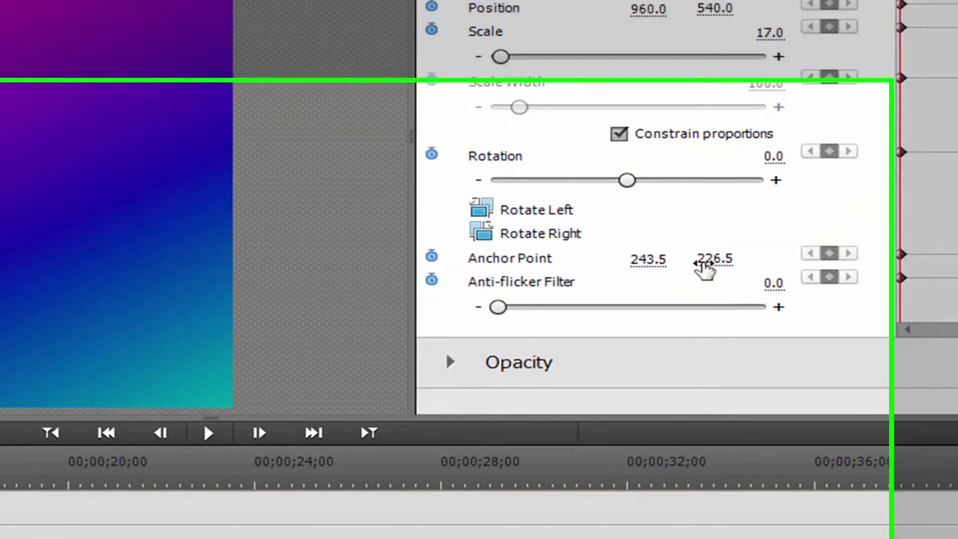
- Set the vertical Anchor Point of the ArrowDown.png clip to -223
{"action": "left_click", "coordinate": [704, 264]}
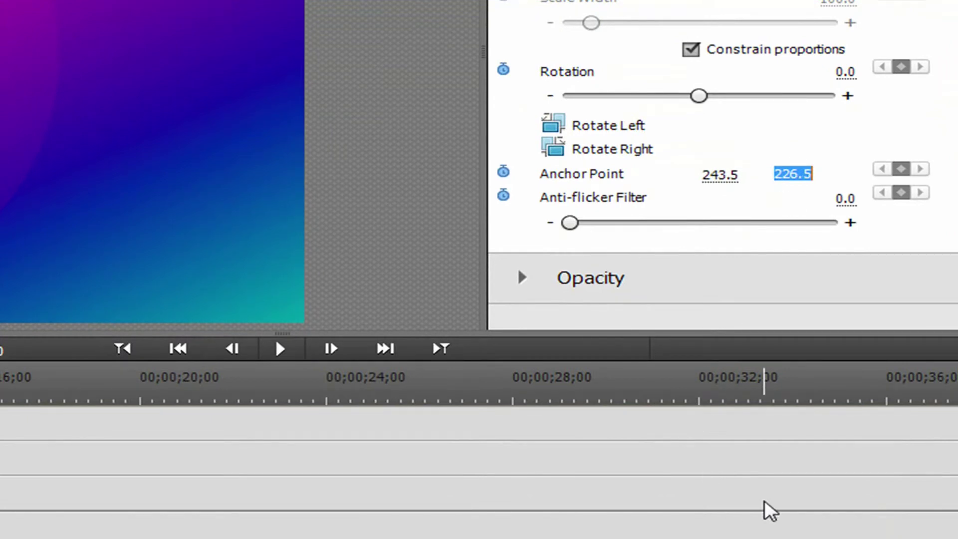
{"action": "key", "text": "BackSpace"}
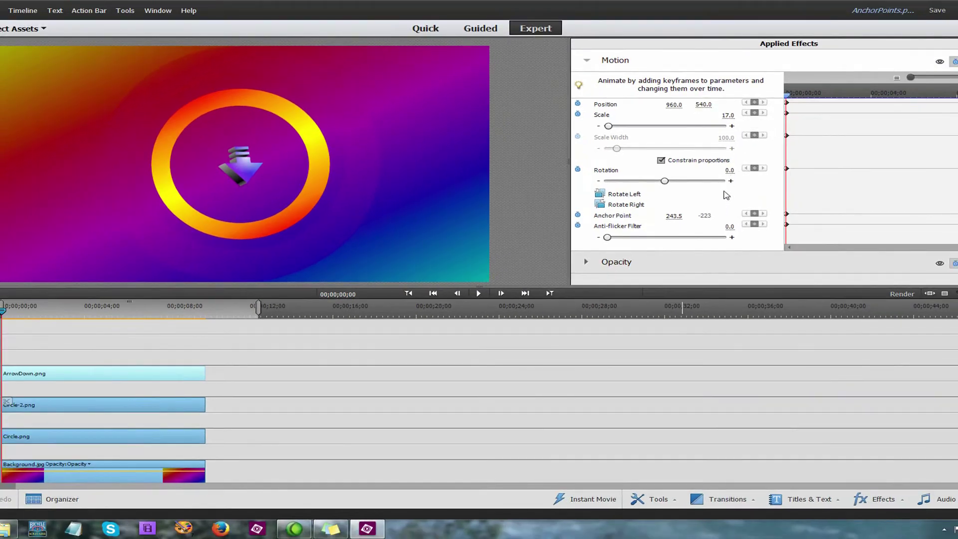
{"action": "key", "text": "Return"}
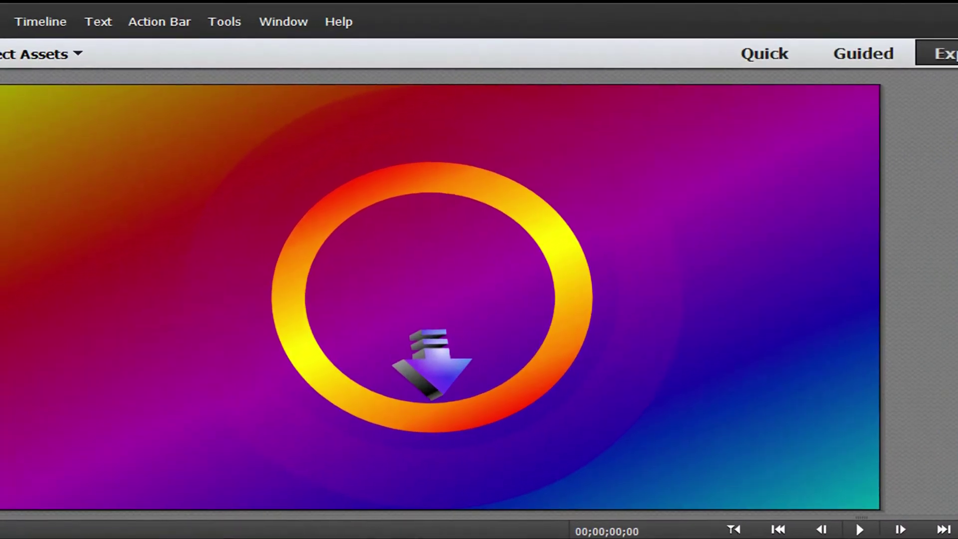
- Set the Motion Rotation of the ArrowDown.png clip to 360° at the end of the clip
{"action": "left_click", "coordinate": [669, 407]}
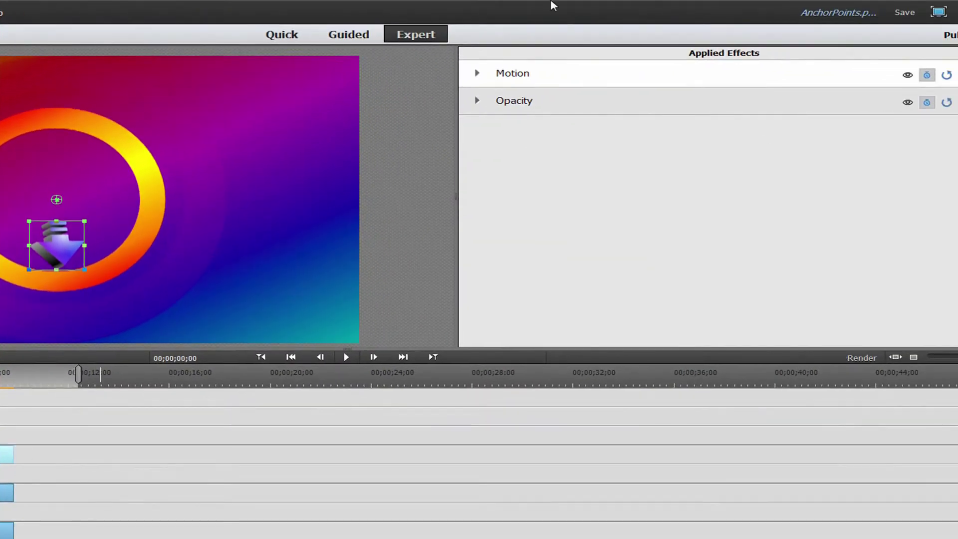
{"action": "left_click", "coordinate": [477, 74]}
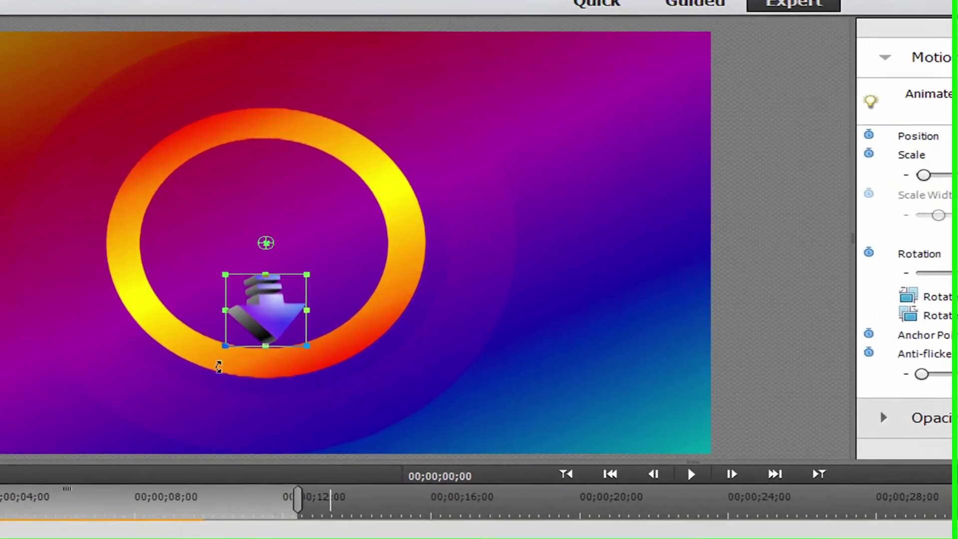
{"action": "left_click", "coordinate": [826, 477]}
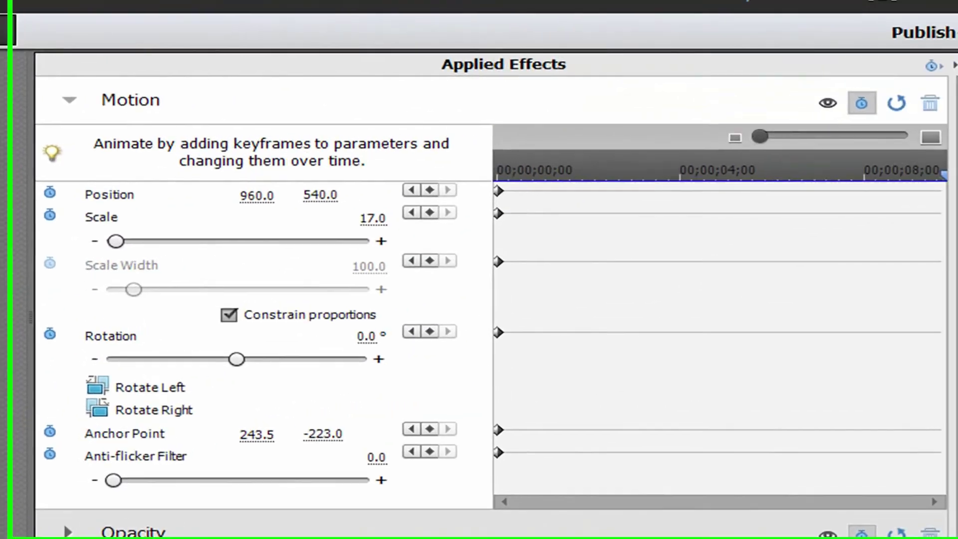
{"action": "left_click", "coordinate": [618, 286]}
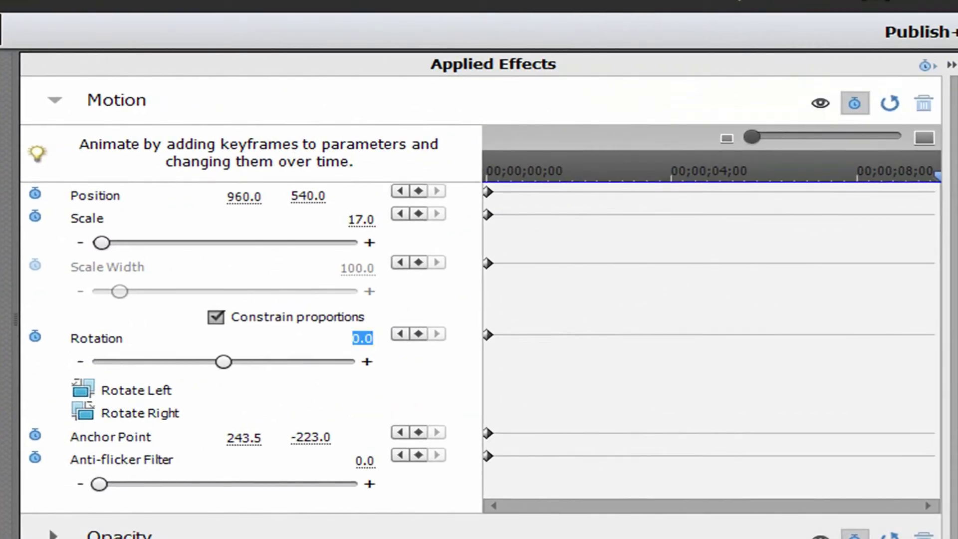
{"action": "type", "text": "360"}
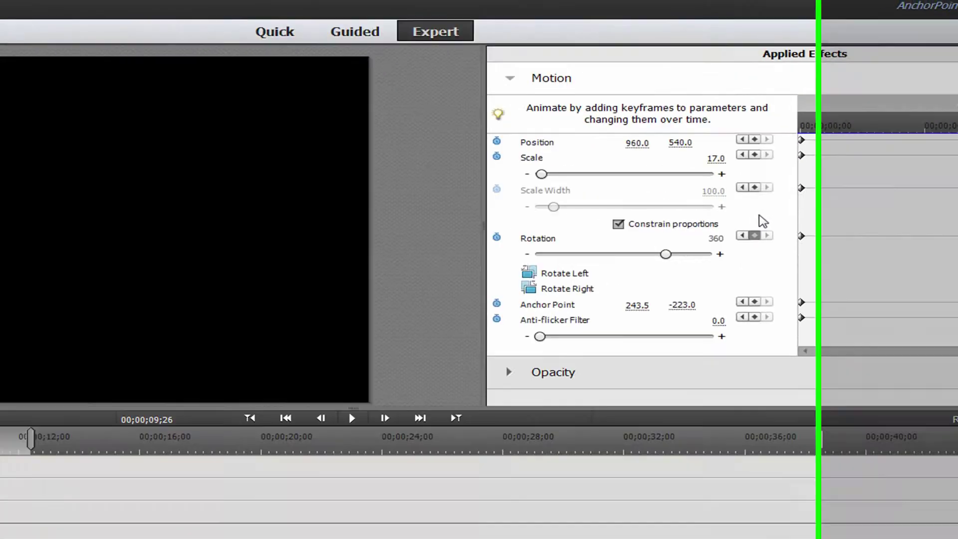
{"action": "key", "text": "Return"}
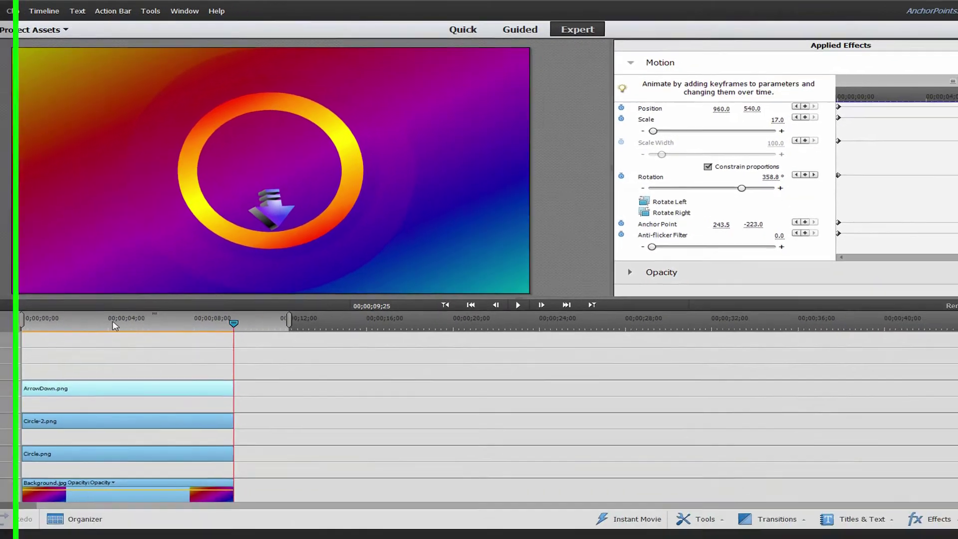
- Play the timeline from the start to preview the arrow's rotation inside the ring
{"action": "key", "text": "Home"}
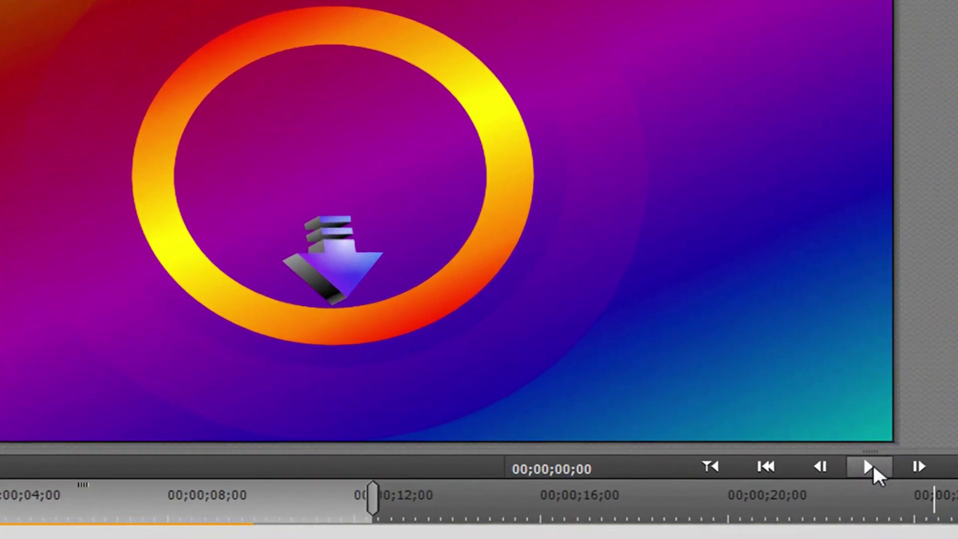
{"action": "left_click", "coordinate": [478, 293]}
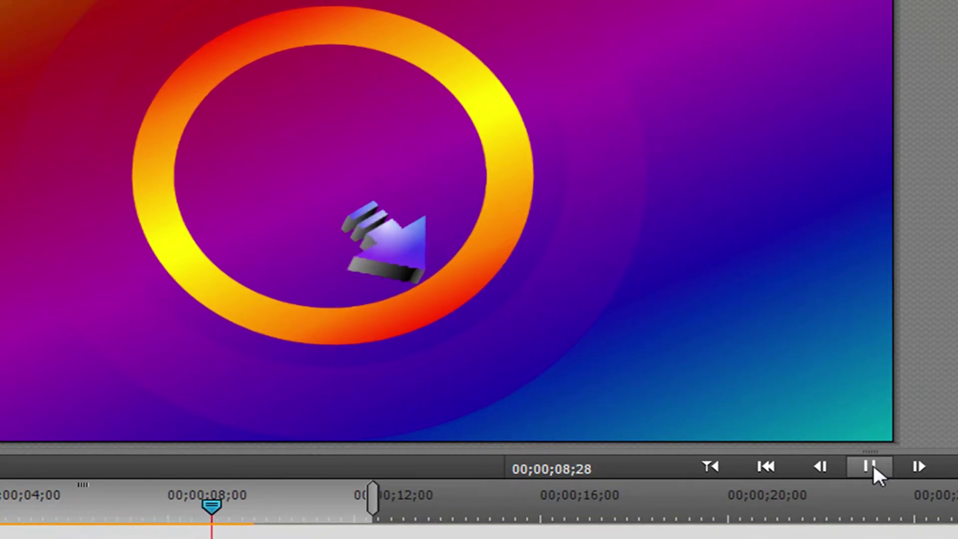
{"action": "left_click", "coordinate": [871, 468]}
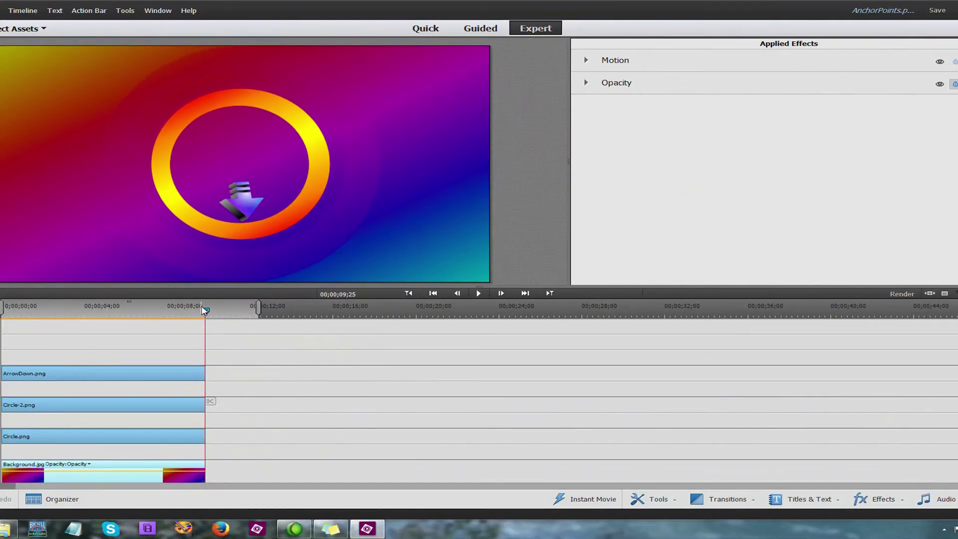
- Turn on Motion animation for the Circle.png clip with the playhead at the start of the timeline
{"action": "left_click_drag", "start_coordinate": [206, 311], "coordinate": [0, 390]}
{"action": "left_click", "coordinate": [91, 442]}
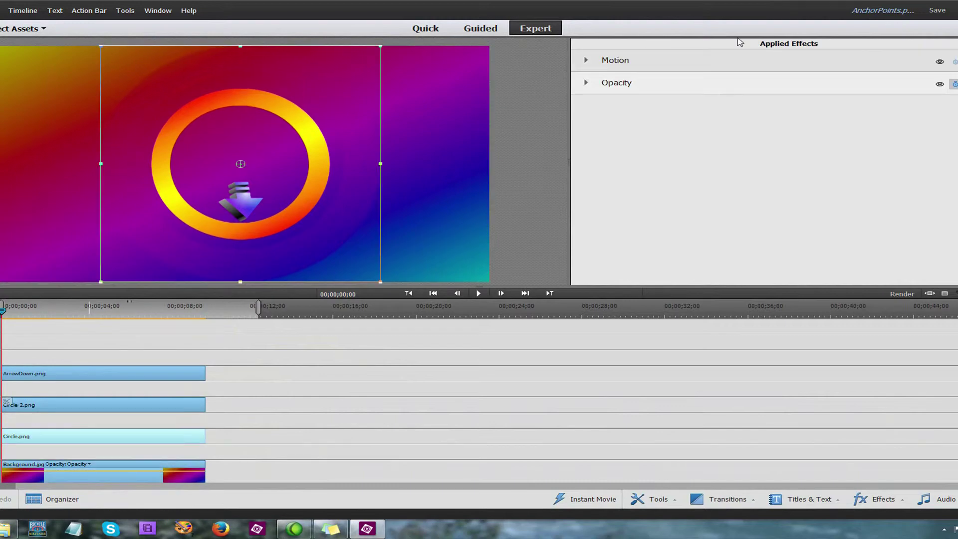
{"action": "left_click", "coordinate": [587, 61]}
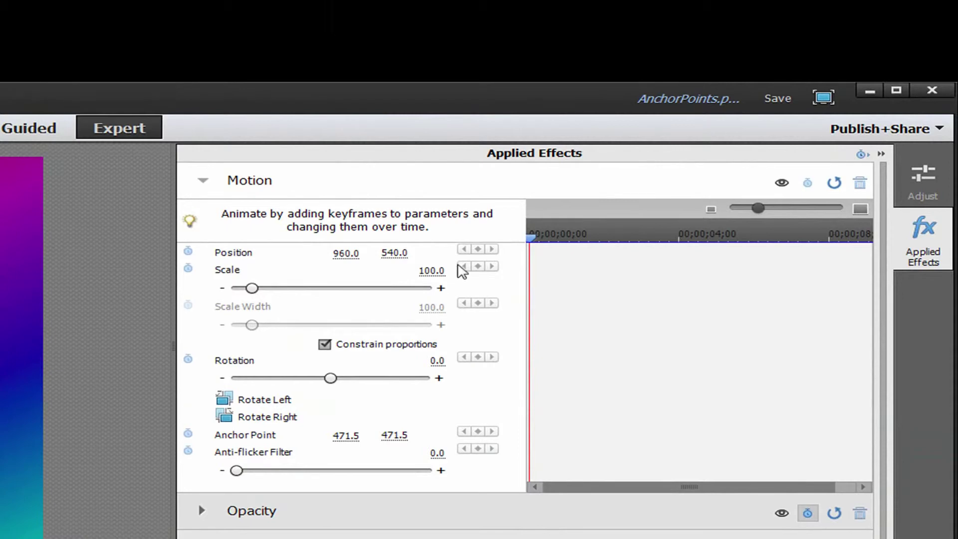
{"action": "left_click", "coordinate": [808, 184]}
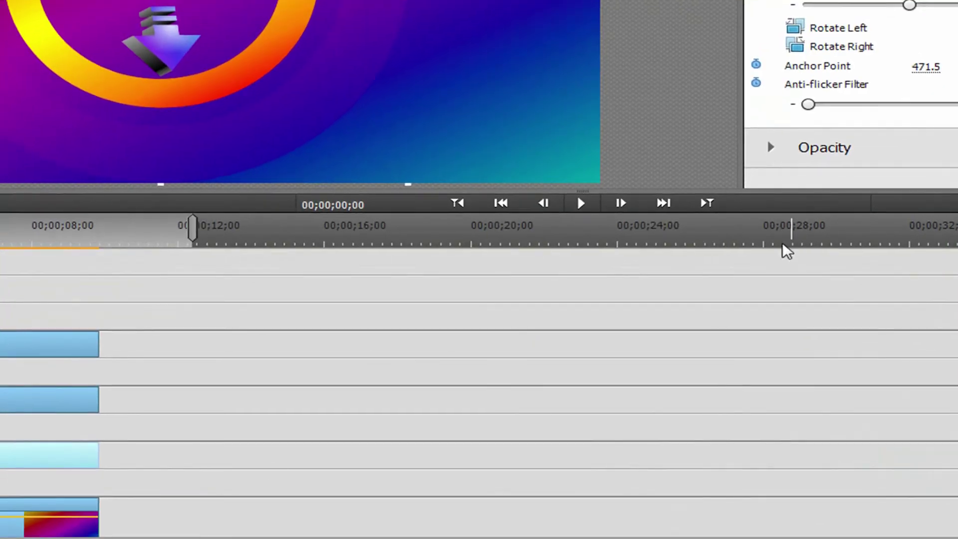
- At the end of the Circle.png clip, set Rotation to 360° and raise it to about three full turns
{"action": "left_click", "coordinate": [708, 204]}
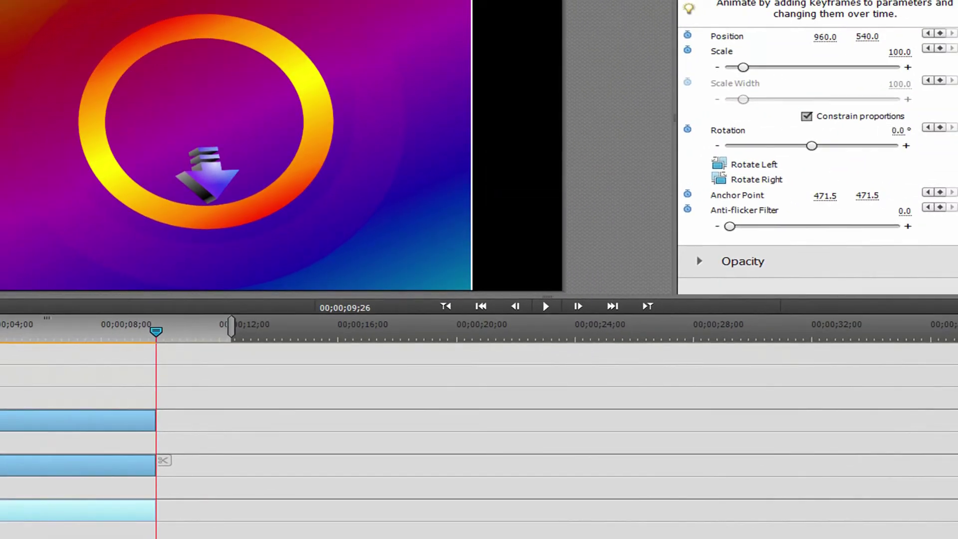
{"action": "left_click", "coordinate": [901, 131]}
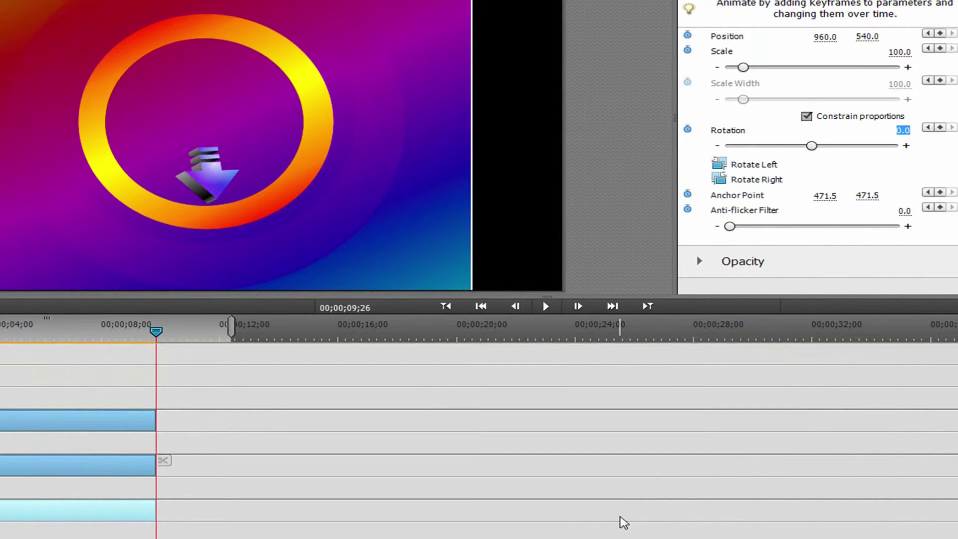
{"action": "type", "text": "3"}
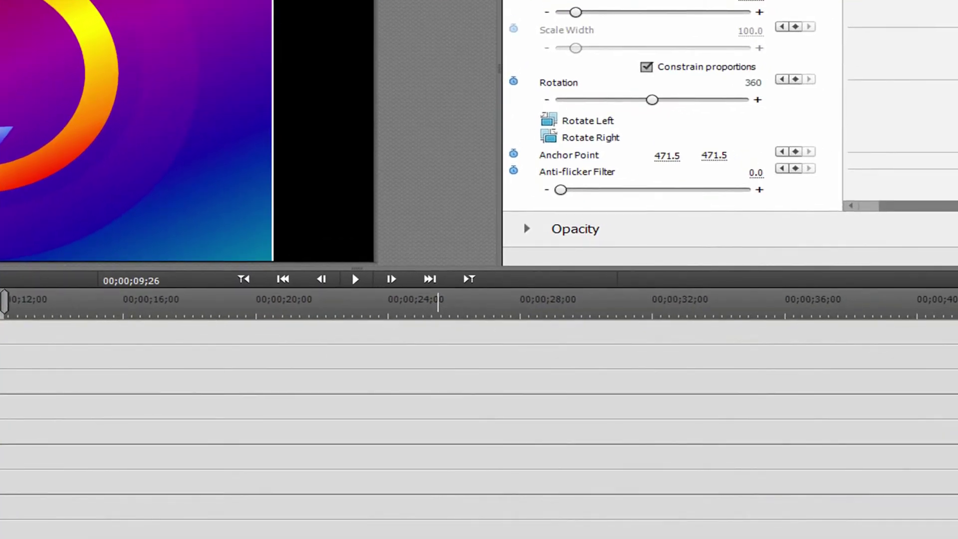
{"action": "type", "text": "60"}
{"action": "key", "text": "Return"}
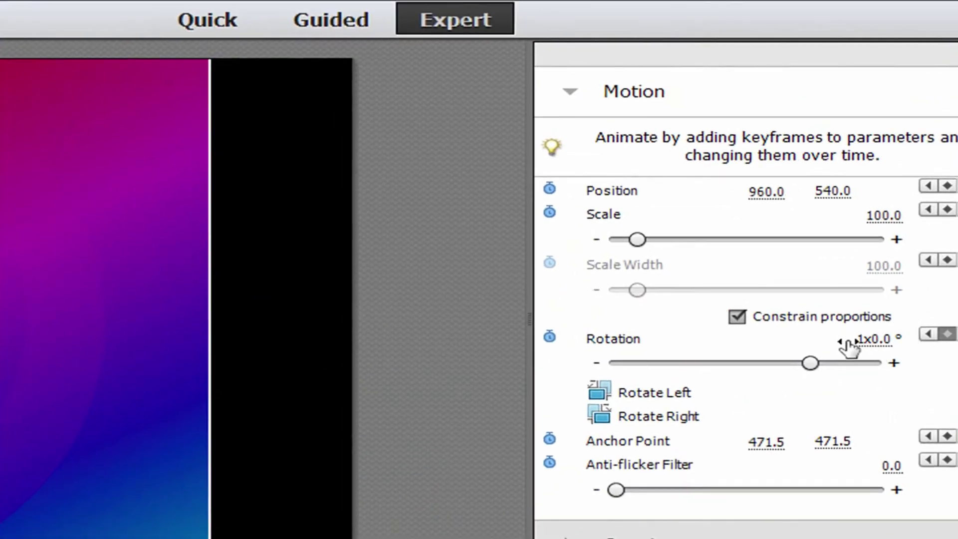
{"action": "left_click", "coordinate": [871, 340]}
{"action": "key", "text": "Return"}
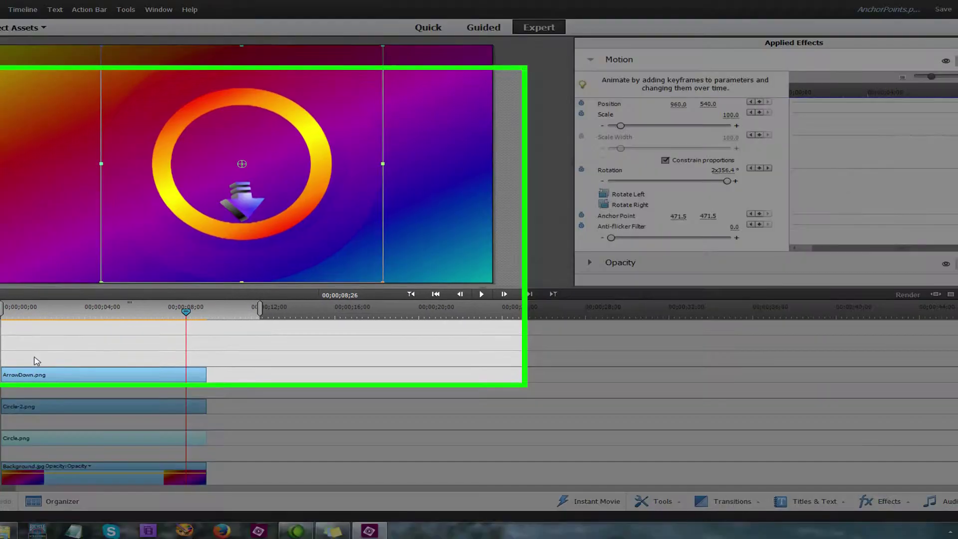
- Play the timeline from the start to preview the arrow and large circle rotating together, stopping near the end
{"action": "key", "text": "Home"}
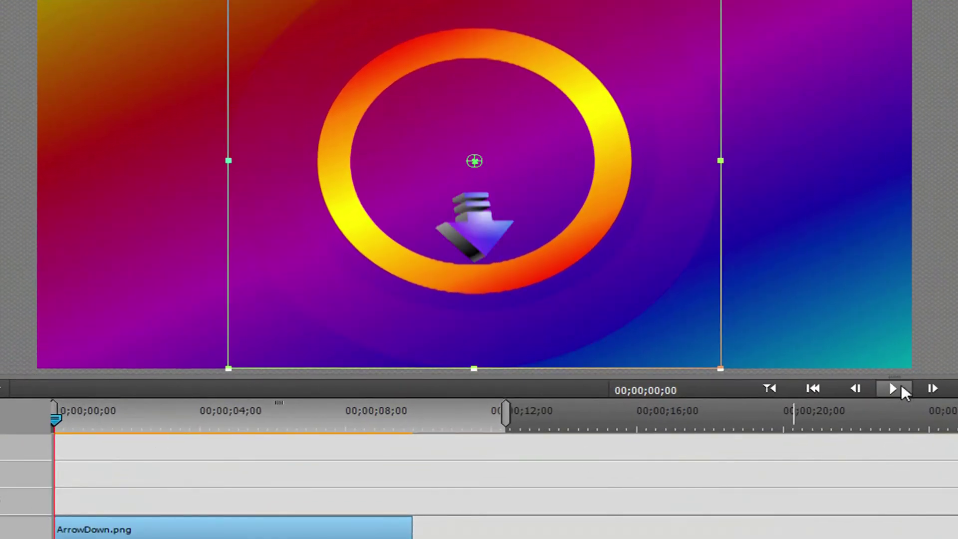
{"action": "left_click", "coordinate": [892, 391]}
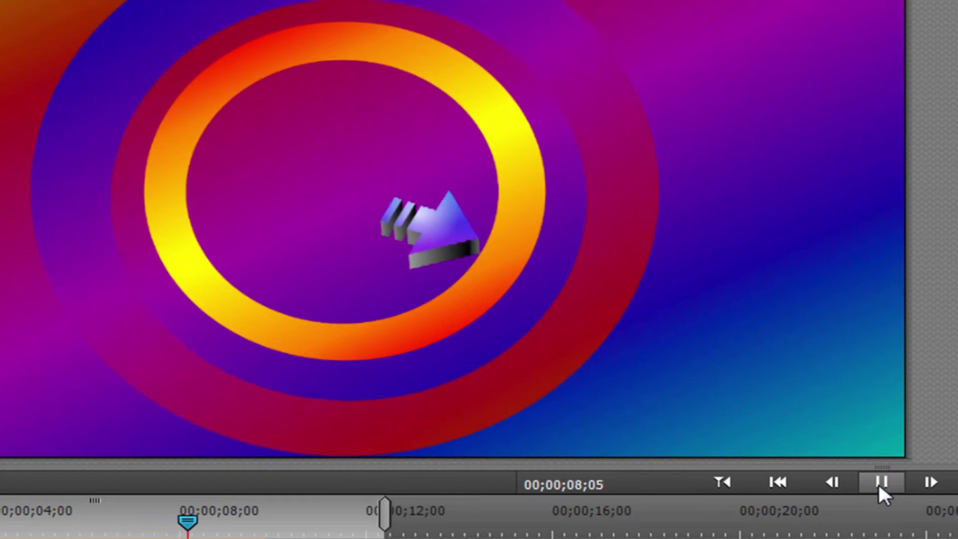
{"action": "left_click", "coordinate": [882, 483]}
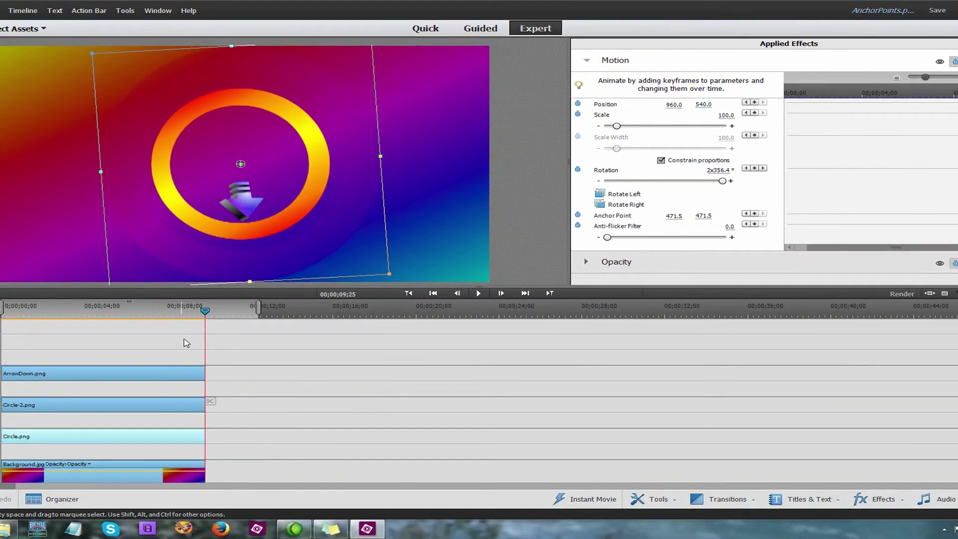
- Turn on Motion animation for the Circle-2.png clip with the playhead at the start of the timeline
{"action": "left_click", "coordinate": [409, 294]}
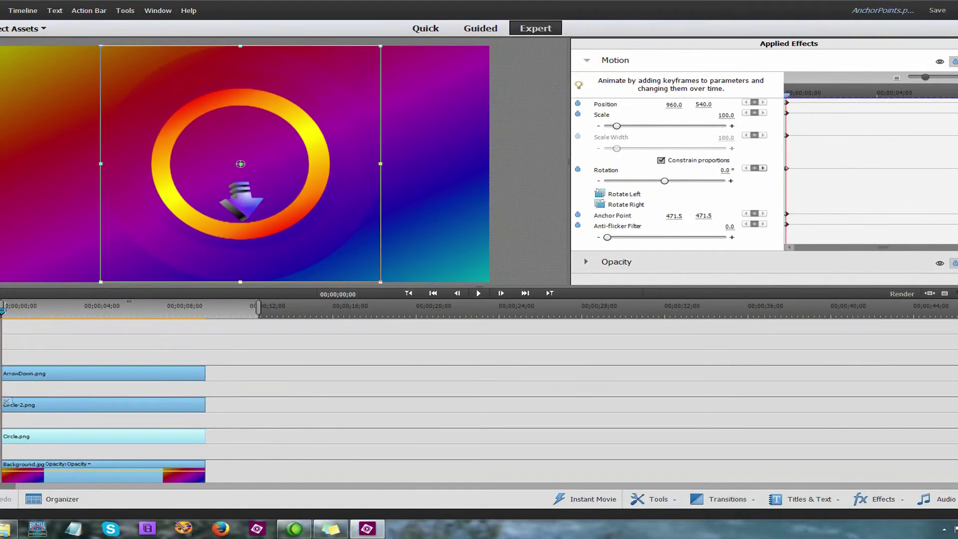
{"action": "left_click", "coordinate": [30, 404]}
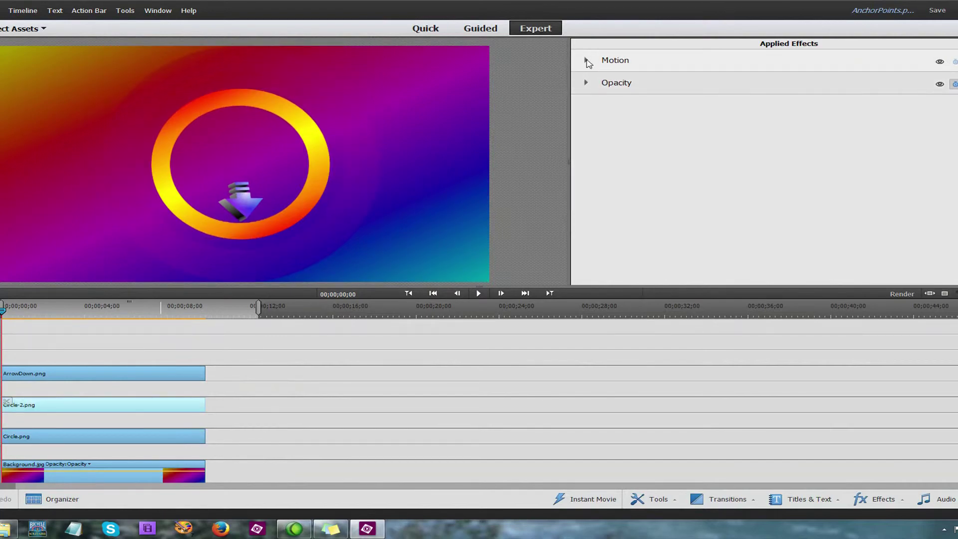
{"action": "left_click", "coordinate": [587, 61]}
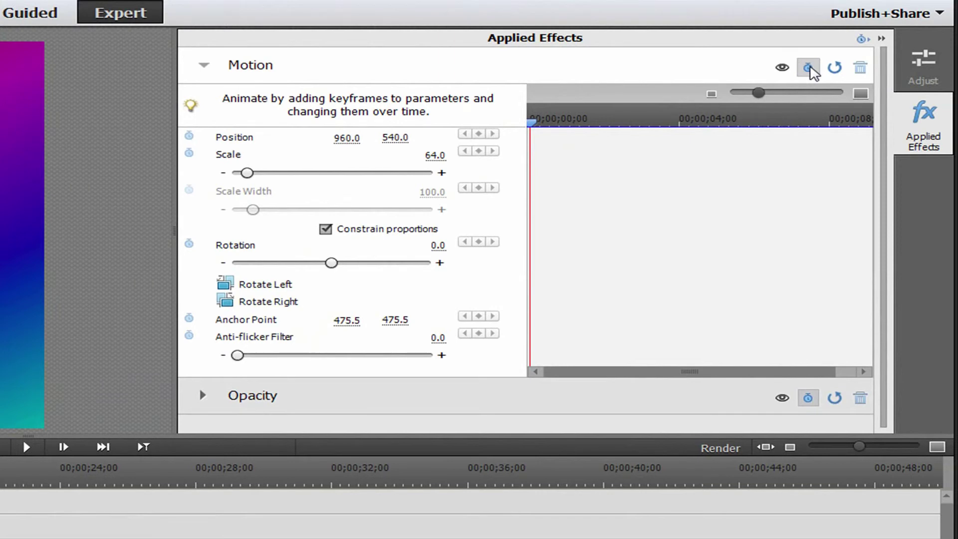
{"action": "left_click", "coordinate": [809, 69]}
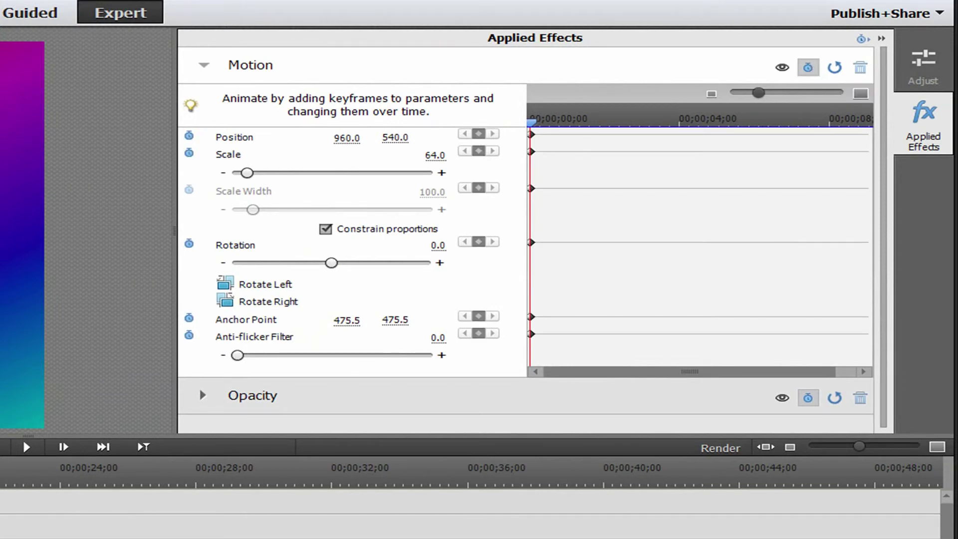
- Set the Motion Rotation of the Circle-2.png clip to -360° at the end of the clip
{"action": "left_click", "coordinate": [146, 449]}
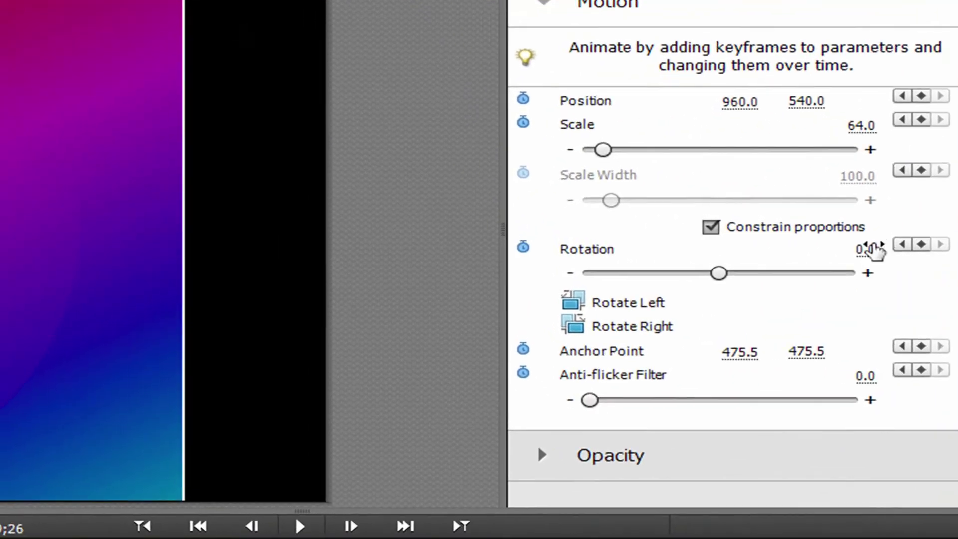
{"action": "left_click", "coordinate": [862, 249]}
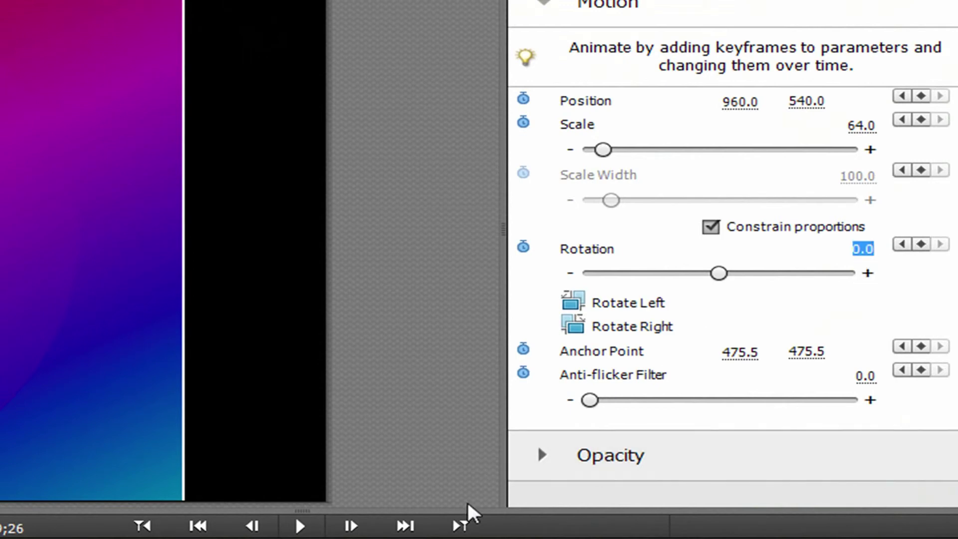
{"action": "type", "text": "-360"}
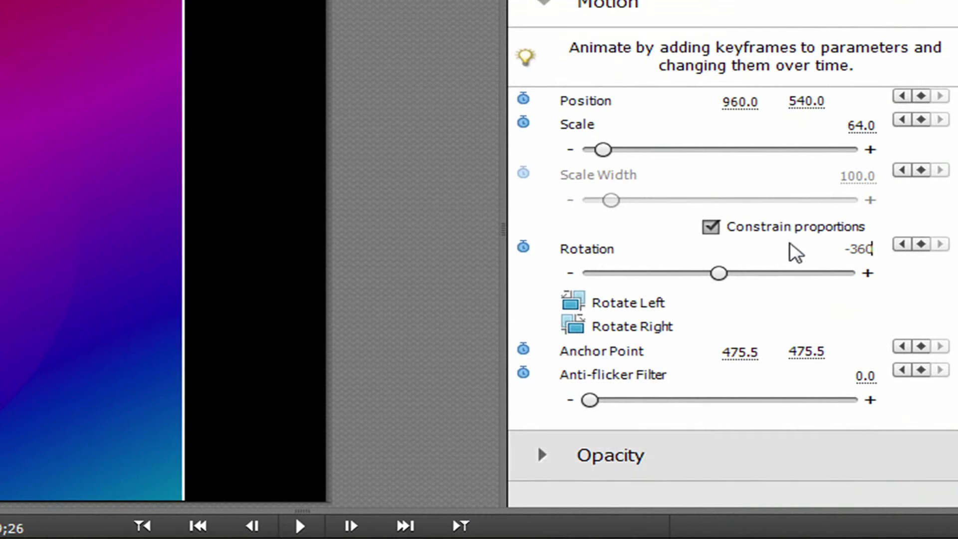
{"action": "key", "text": "Return"}
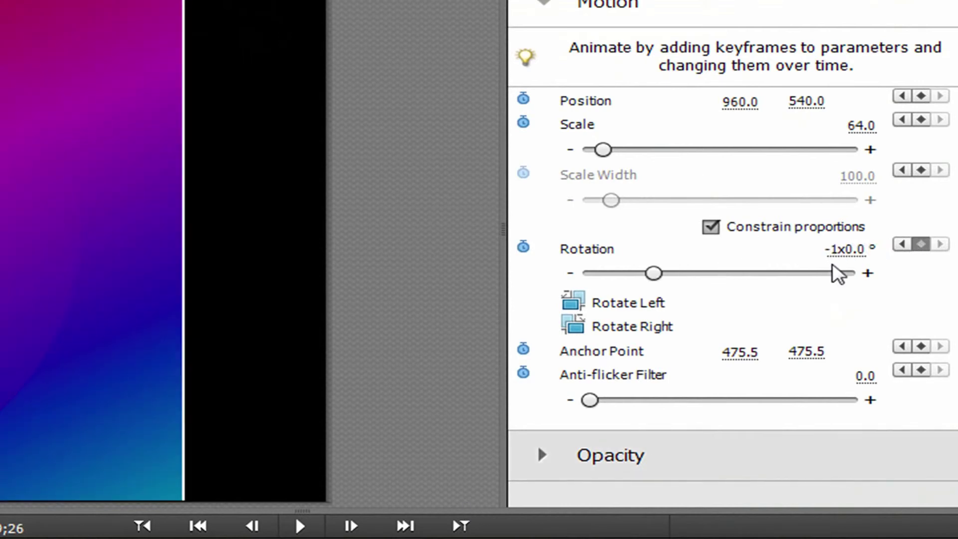
{"action": "left_click", "coordinate": [849, 249]}
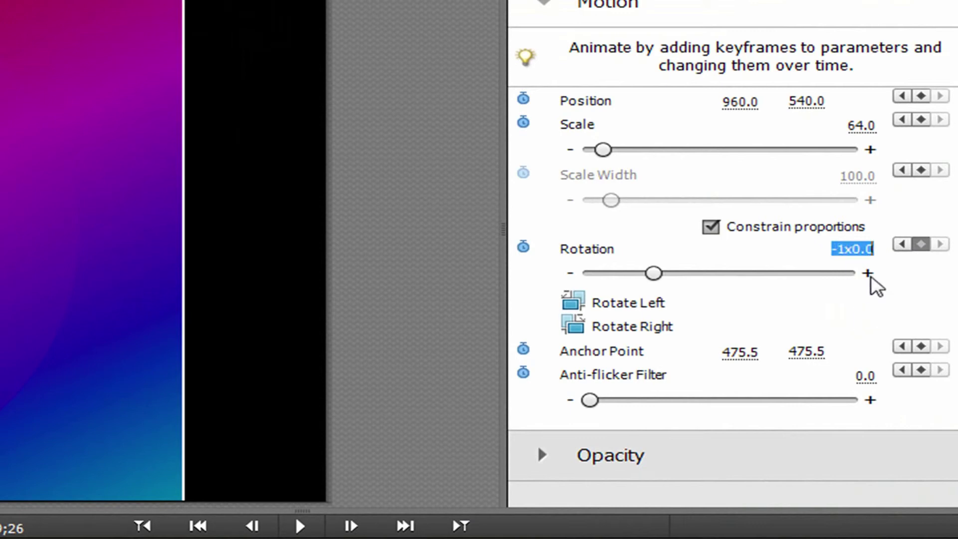
{"action": "left_click", "coordinate": [847, 248]}
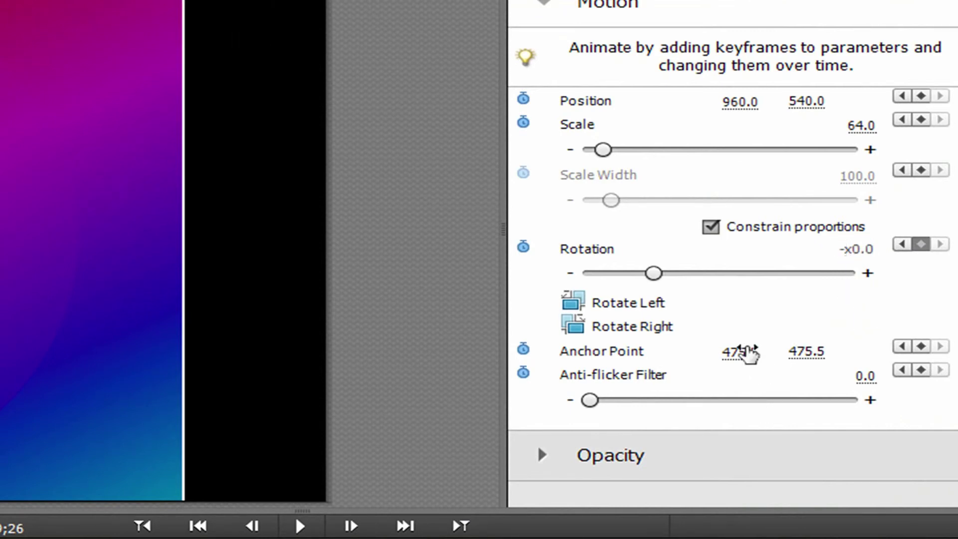
{"action": "type", "text": "5.5"}
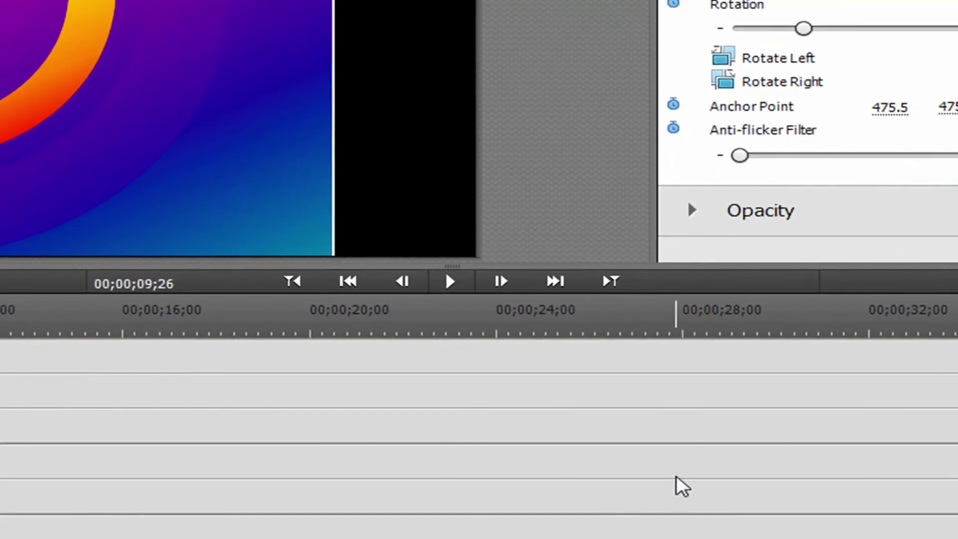
- Play the timeline from the start to preview the ring's counter-rotation with the other layers
{"action": "left_click", "coordinate": [293, 282]}
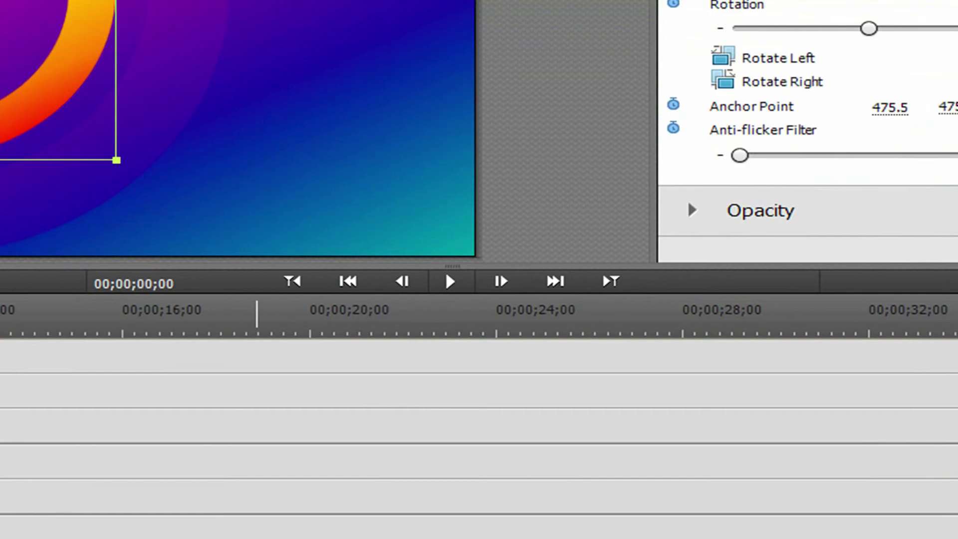
{"action": "left_click", "coordinate": [450, 282]}
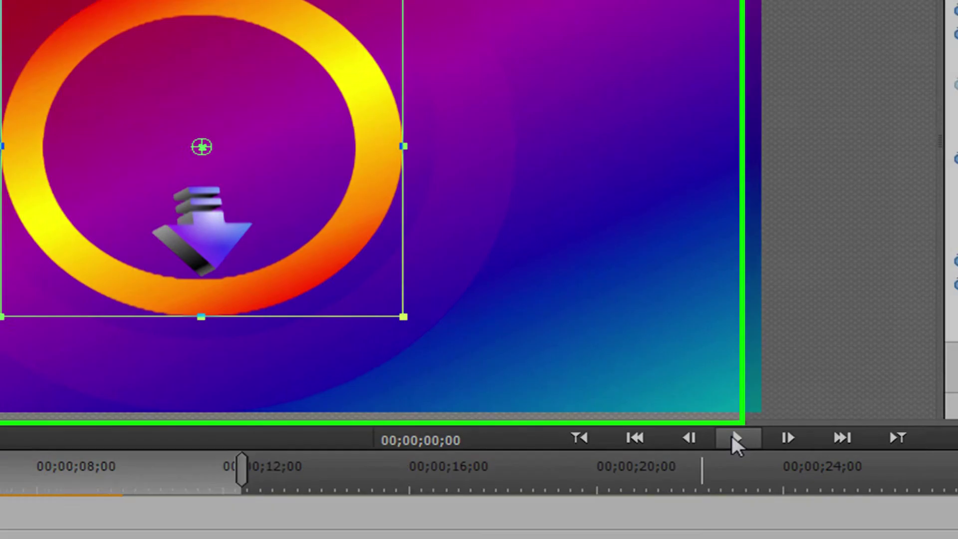